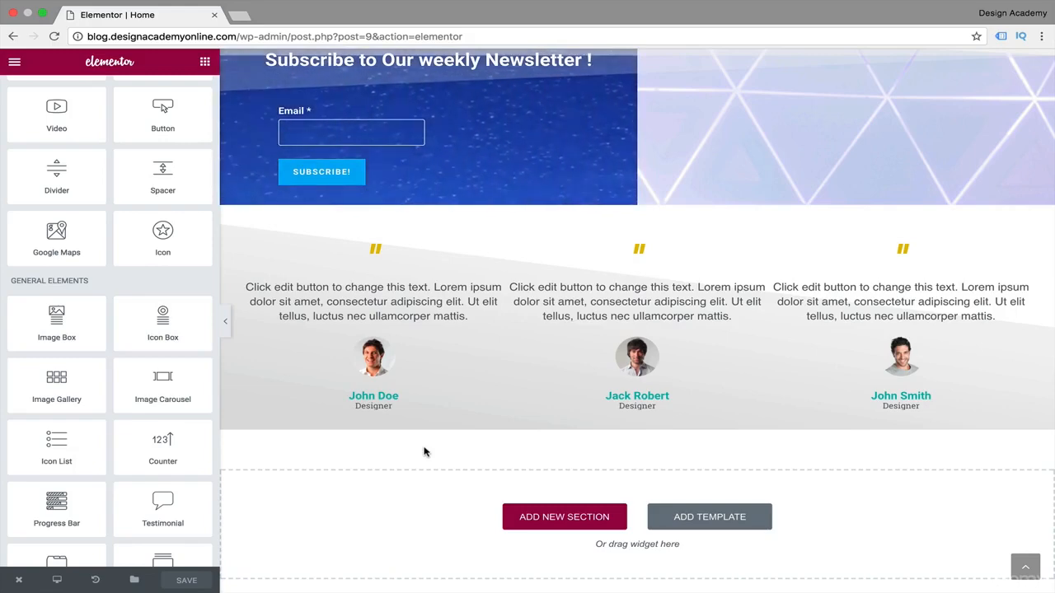
Add a single-column section below the testimonials and place a Heading widget in it.
scroll(424, 452, "down", 2)
left_click(555, 424)
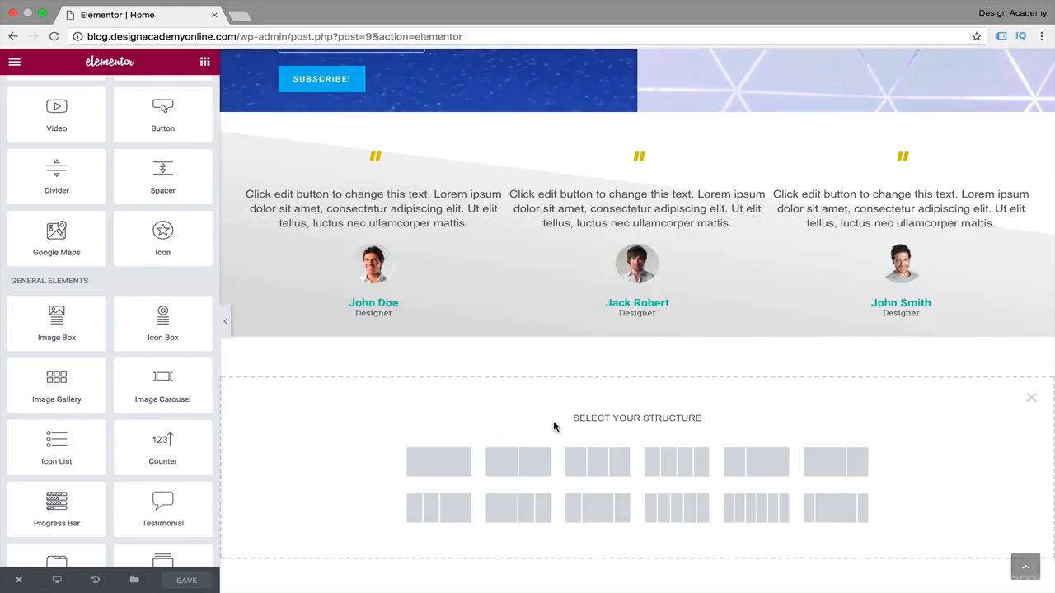
scroll(560, 381, "down", 1)
left_click(434, 411)
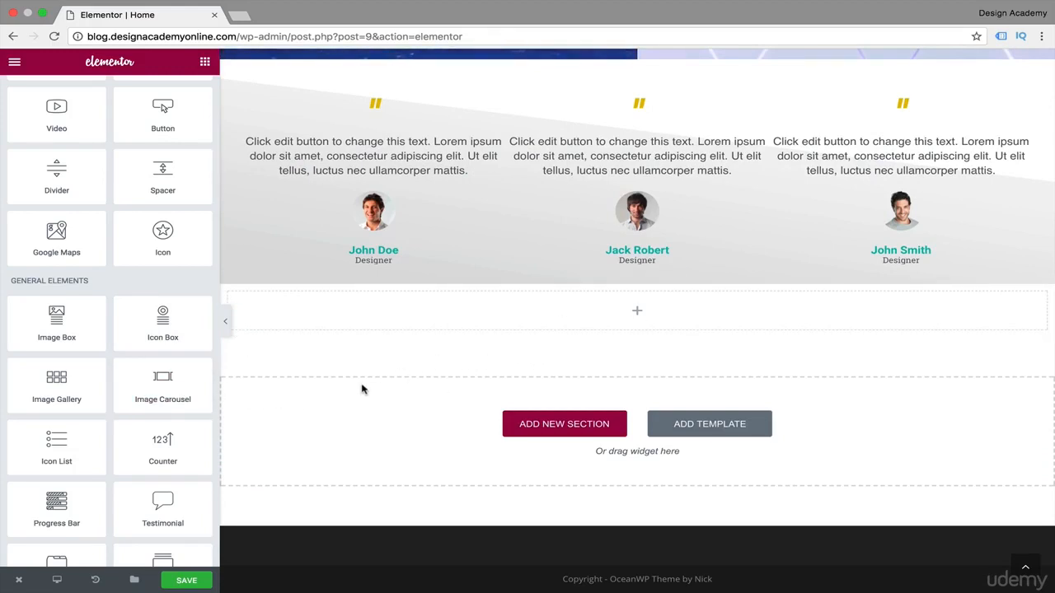
scroll(175, 107, "up", 4)
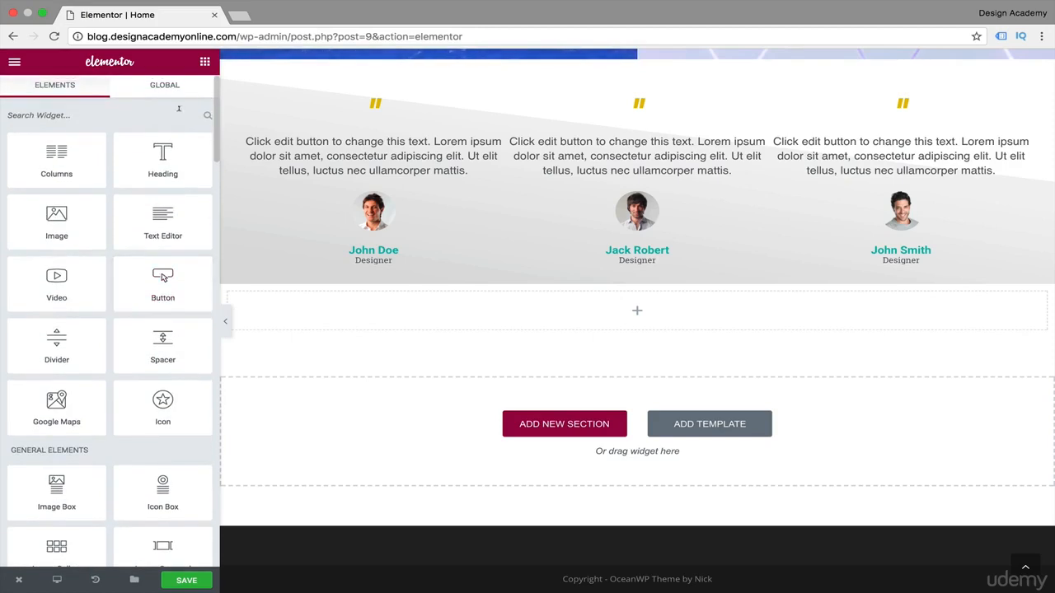
left_click_drag(157, 155, 639, 319)
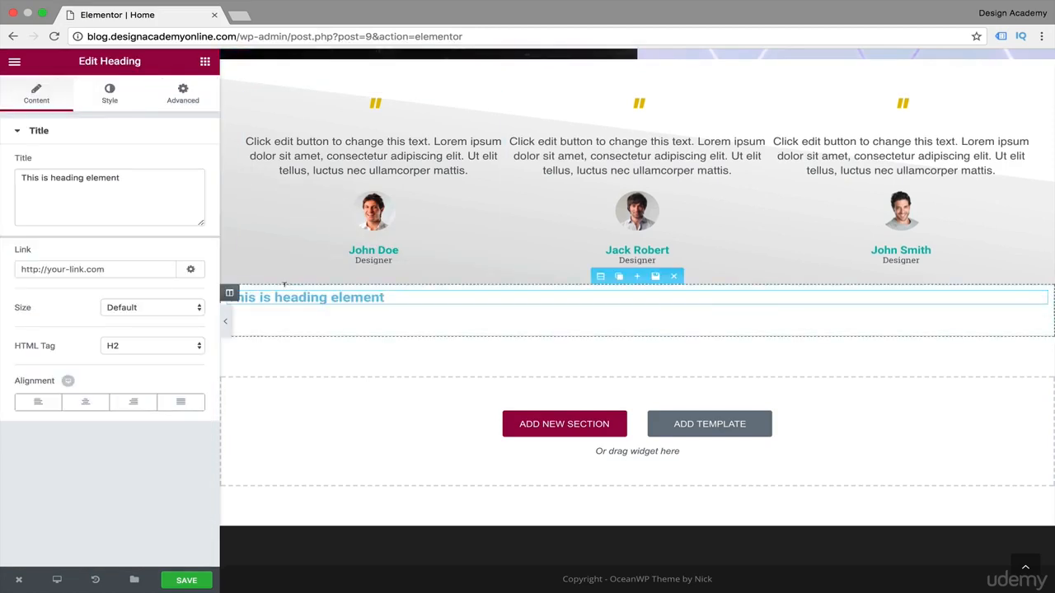
Add a Divider widget below the heading and set its color to #54595f.
left_click(204, 62)
scroll(163, 387, "down", 2)
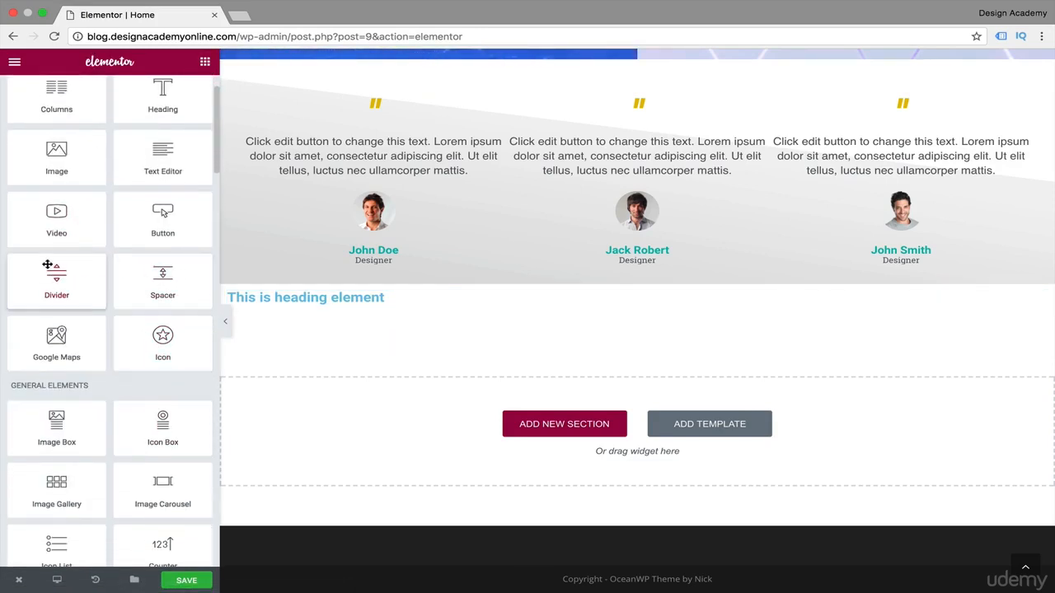
left_click_drag(56, 274, 431, 311)
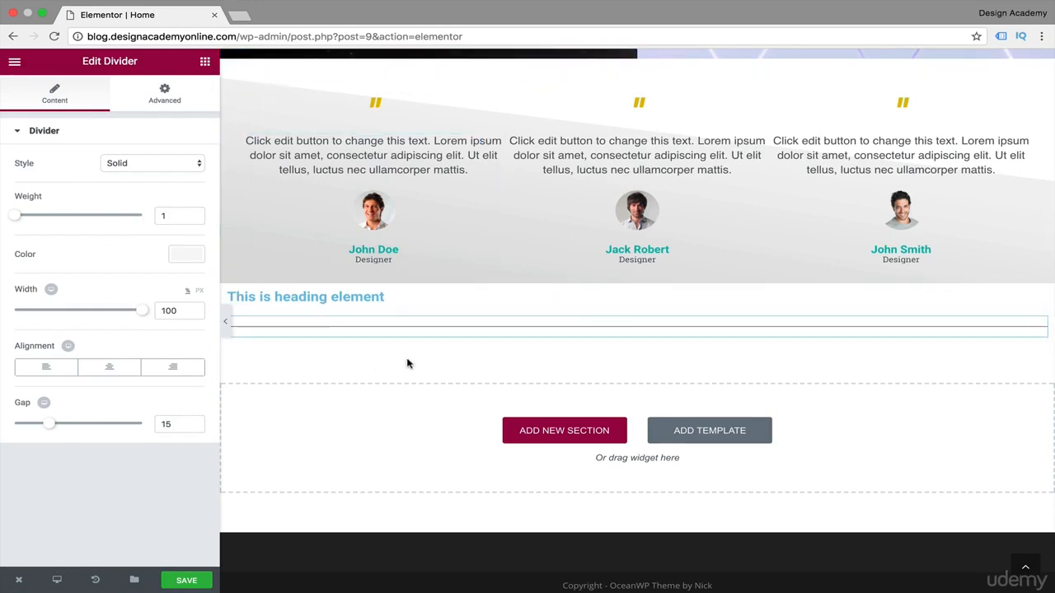
left_click(184, 256)
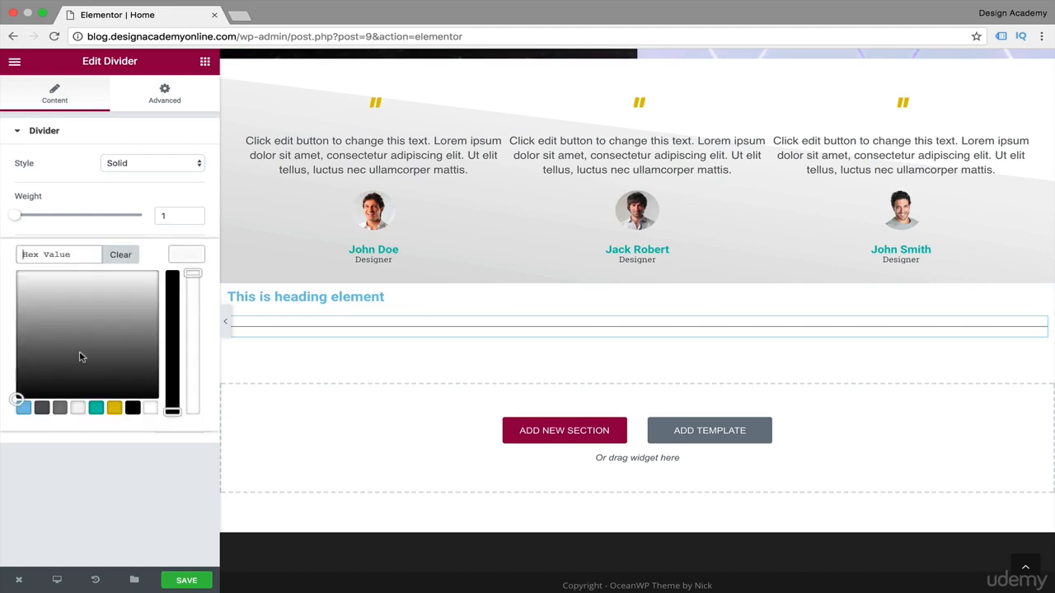
left_click(42, 409)
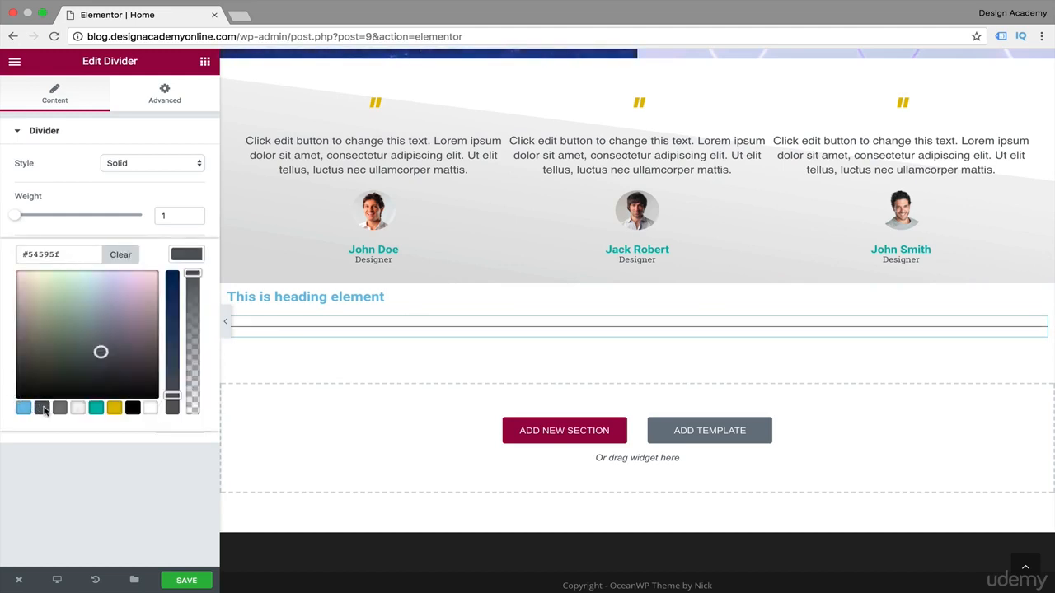
left_click(186, 257)
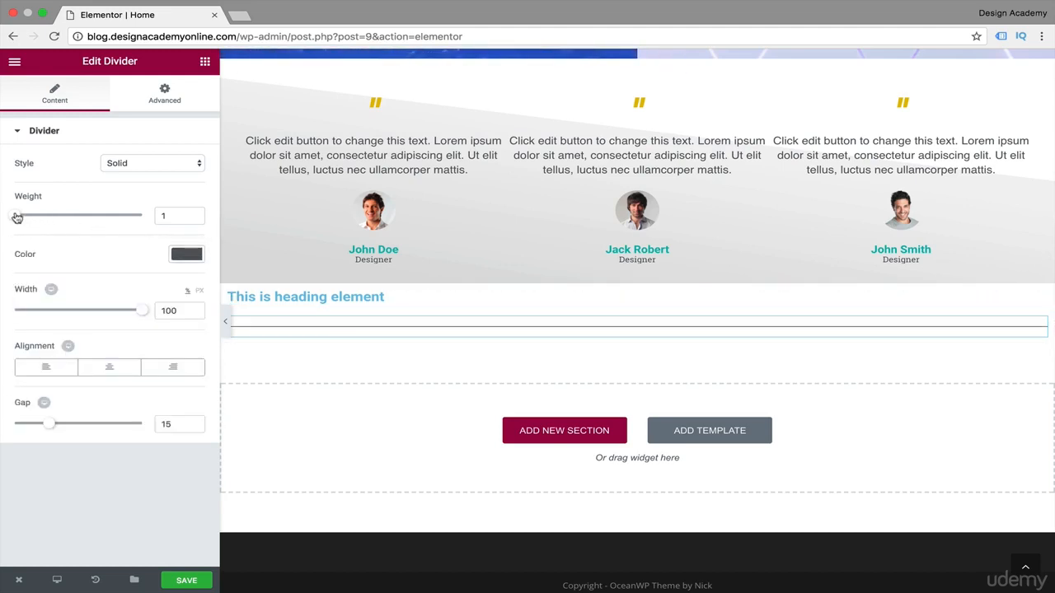
Set the divider's weight to 3 and width to 39%, and align it to the center.
mouse_move(25, 218)
left_mouse_down()
mouse_move(79, 219)
mouse_move(44, 223)
left_mouse_up()
left_click_drag(144, 313, 59, 319)
left_click(174, 373)
left_click(115, 368)
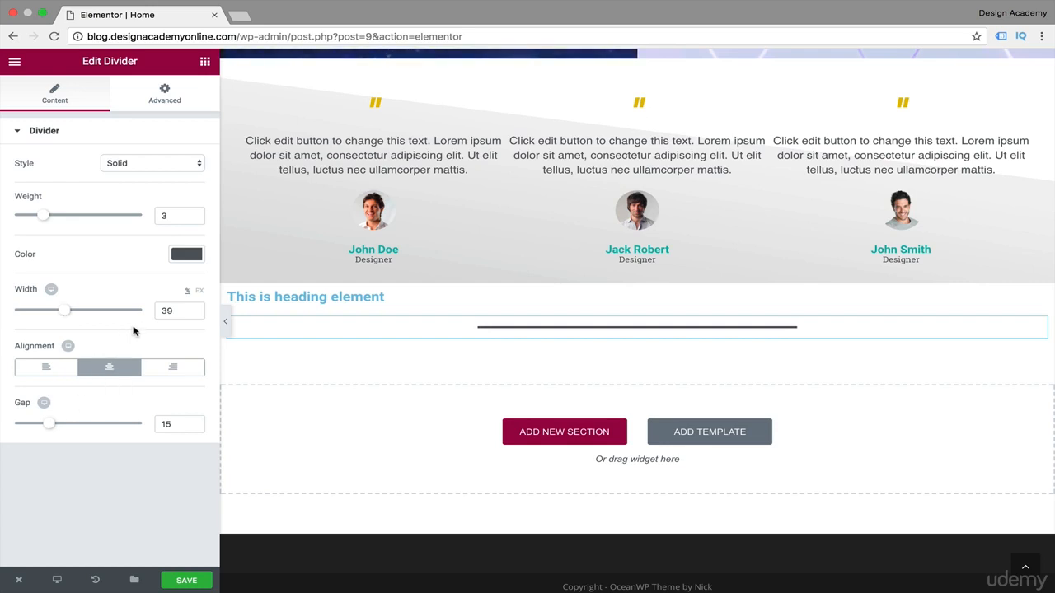
Change the divider's color to white (#ffffff) and set its weight to 1.
left_click(187, 256)
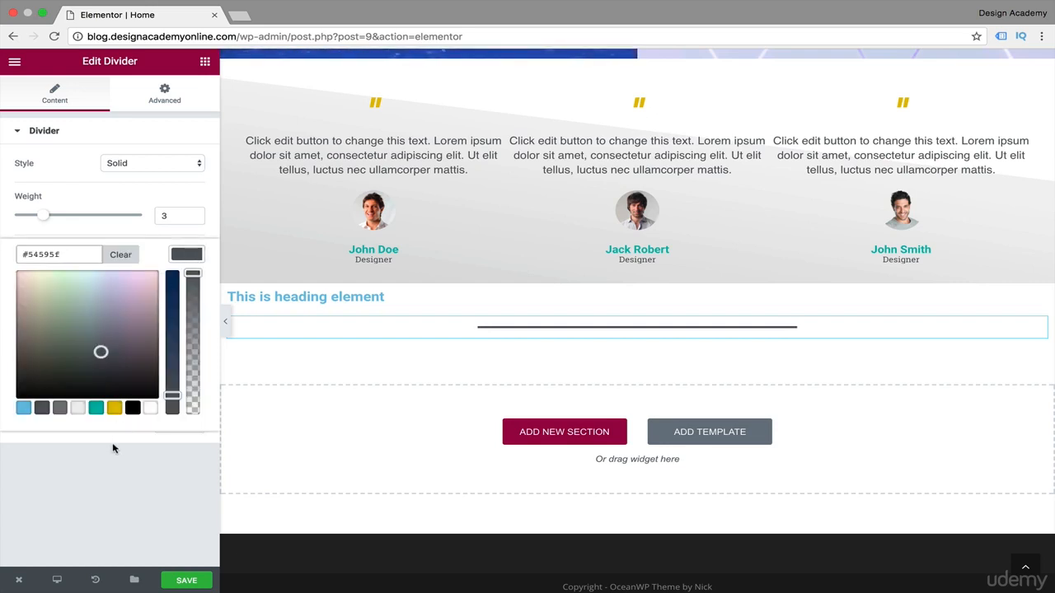
left_click(150, 411)
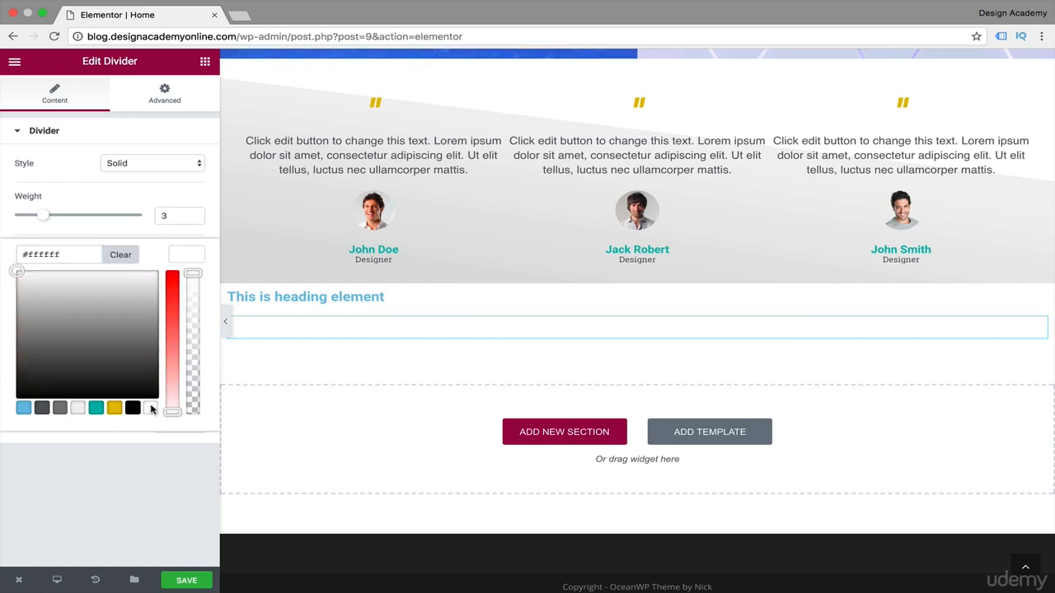
left_click(183, 257)
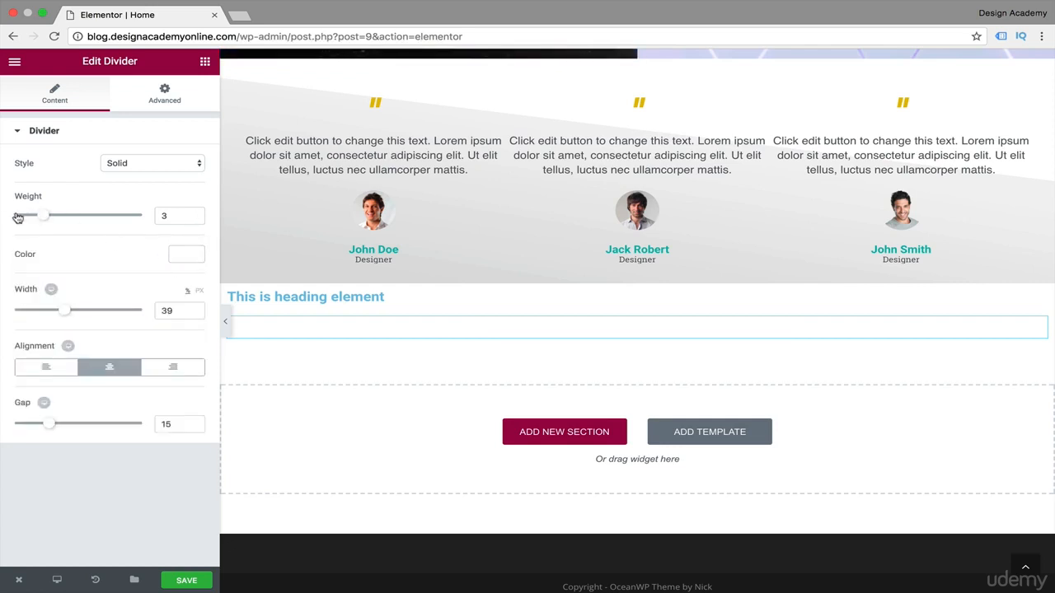
left_click_drag(18, 216, 3, 219)
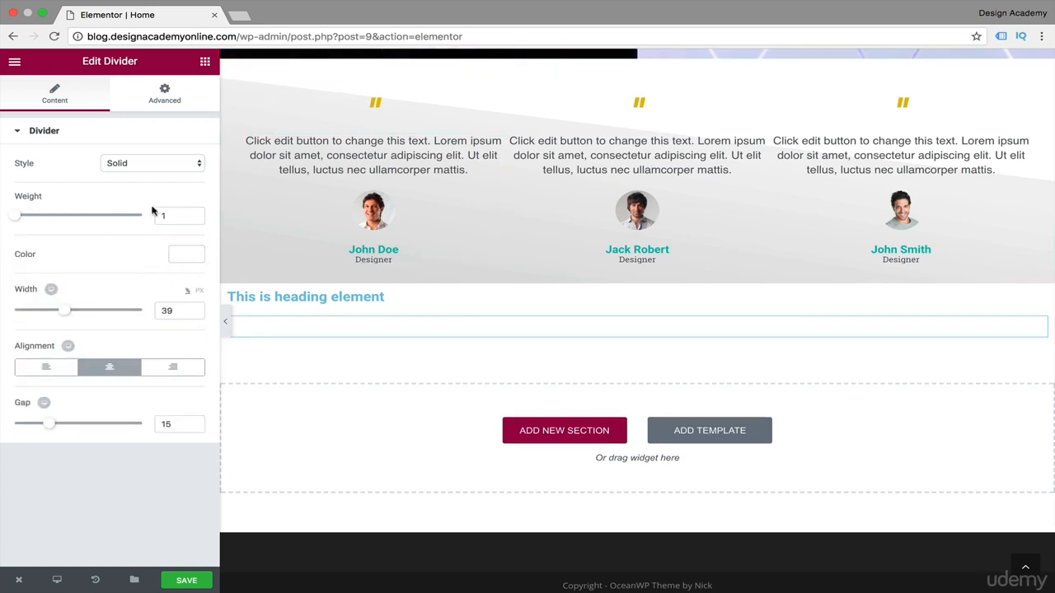
Add a Spacer widget below the divider and set its space to 81.
left_click(204, 65)
left_click_drag(157, 343, 599, 341)
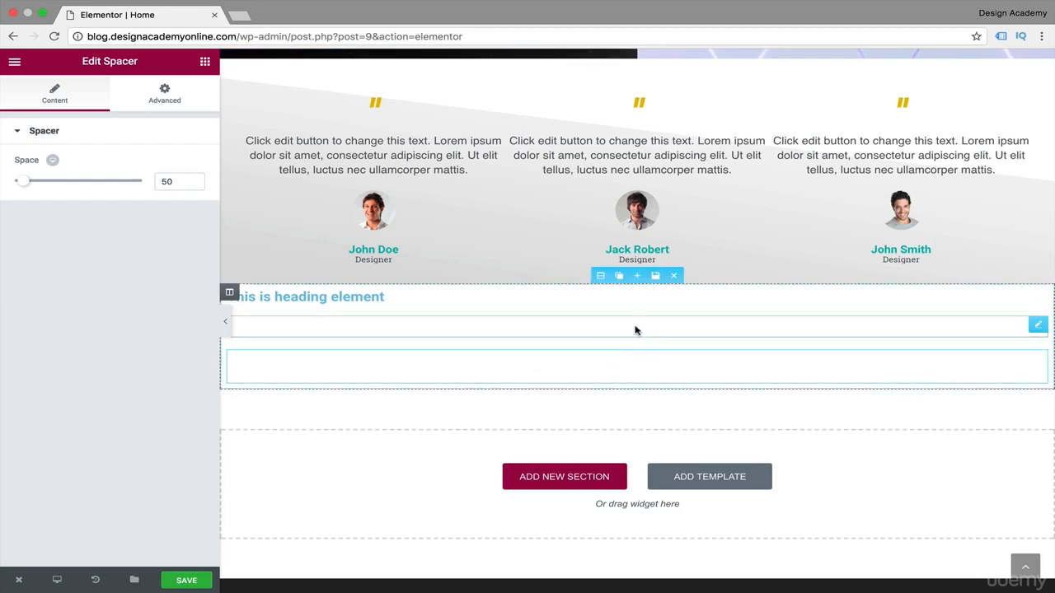
mouse_move(26, 186)
left_mouse_down()
mouse_move(58, 189)
mouse_move(29, 191)
left_mouse_up()
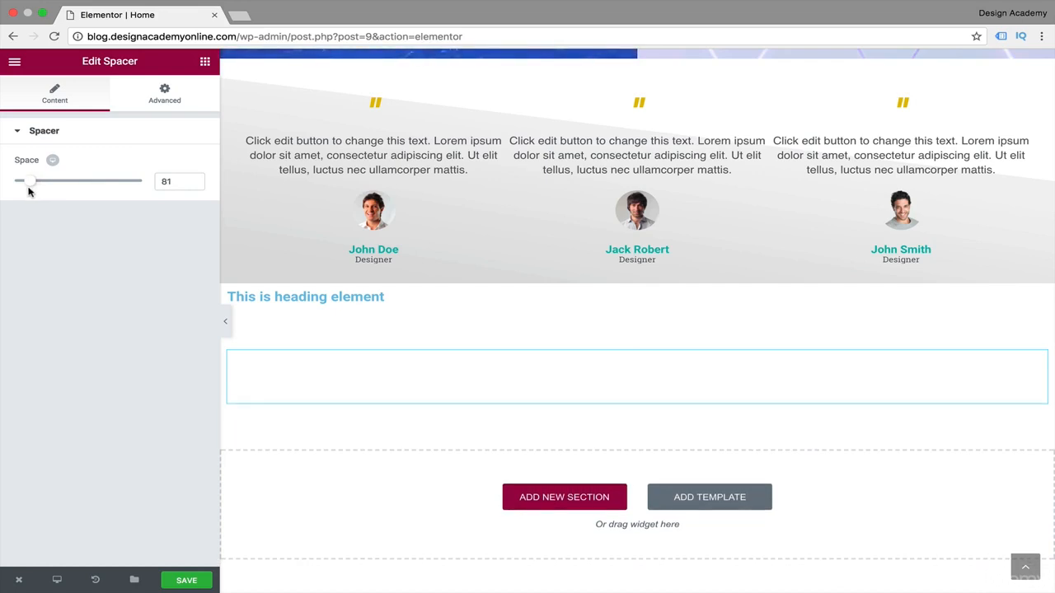
left_click(600, 275)
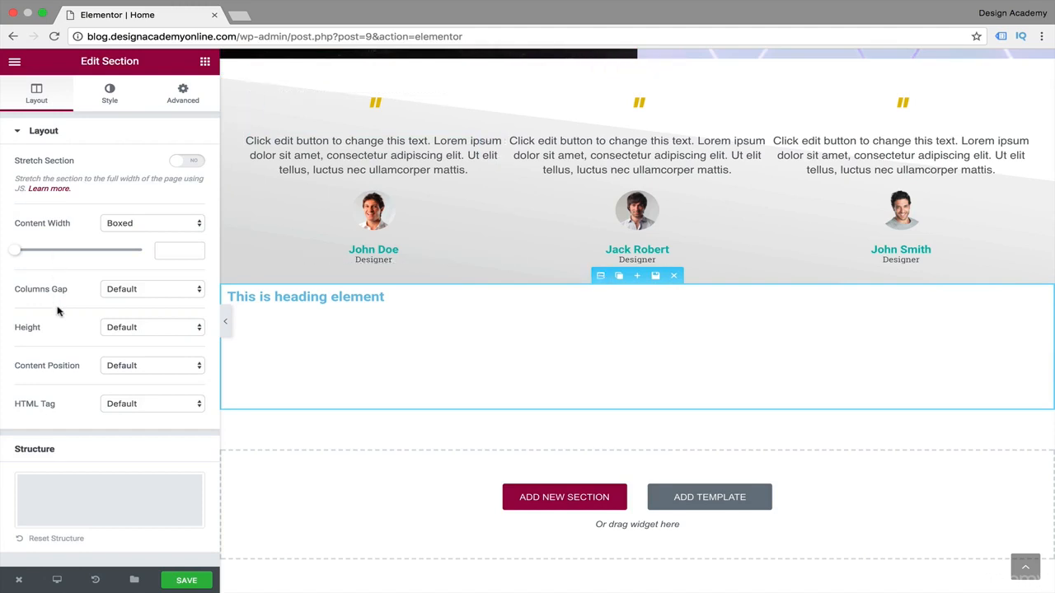
left_click(199, 330)
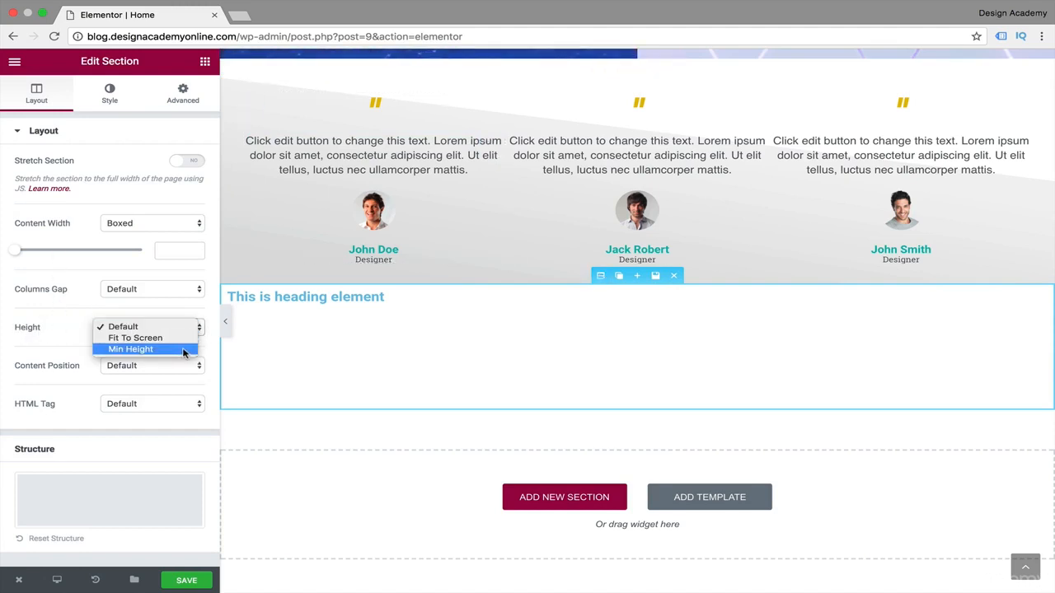
left_click(69, 338)
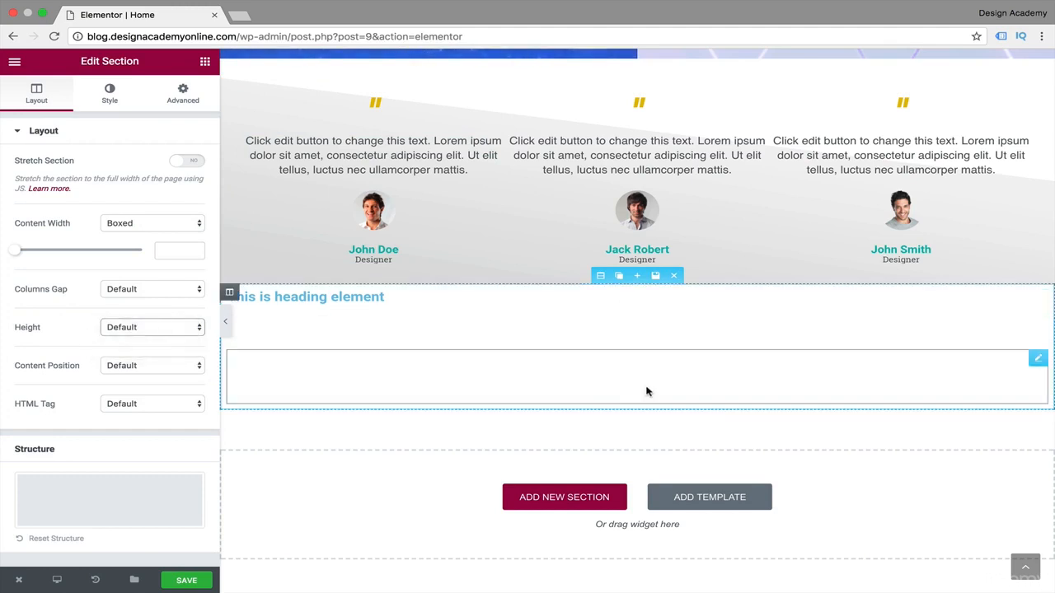
Delete the spacer below the divider.
left_click(610, 379)
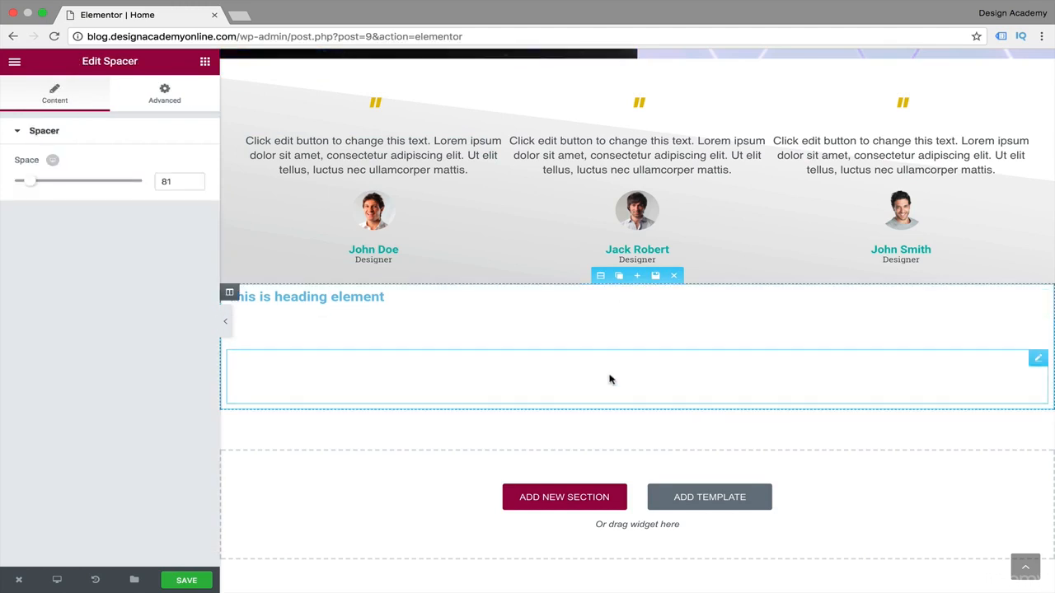
mouse_move(1041, 358)
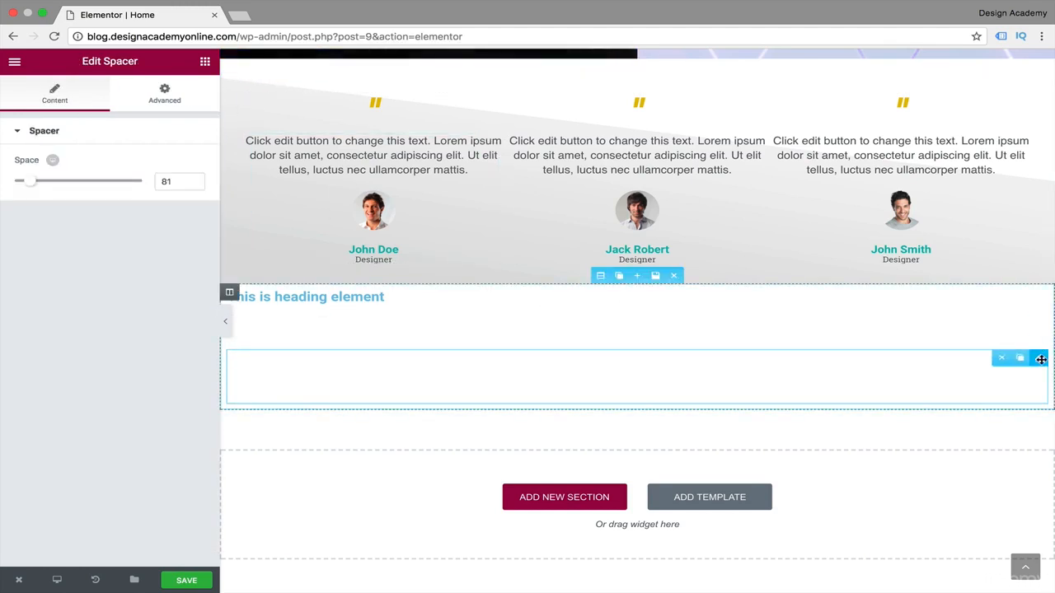
left_click(1001, 359)
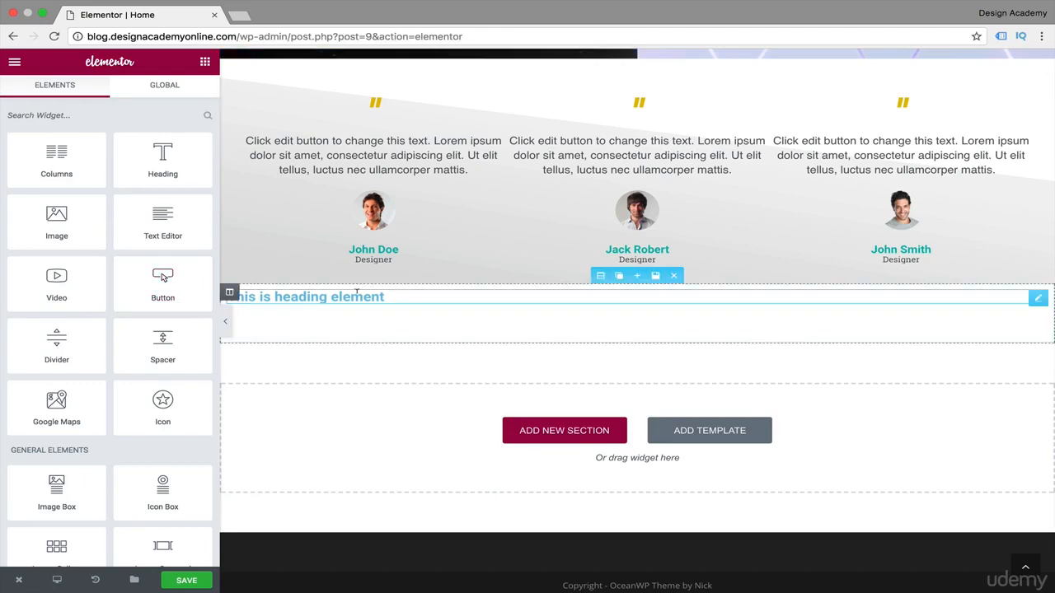
Add another single-column section below the heading section and place an Image Carousel widget in it.
left_click(583, 437)
scroll(403, 361, "down", 2)
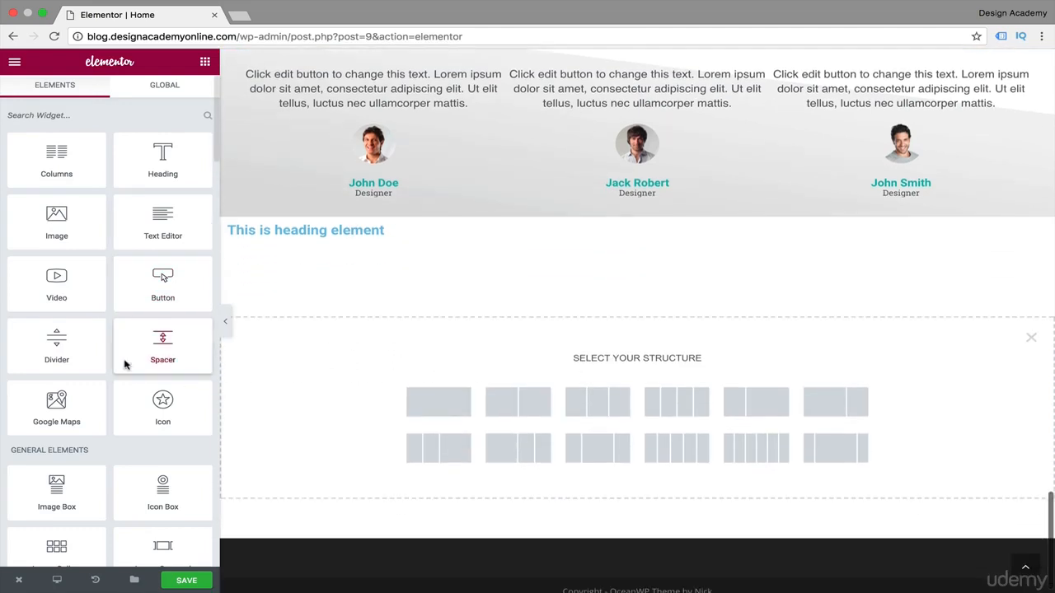
scroll(148, 442, "down", 5)
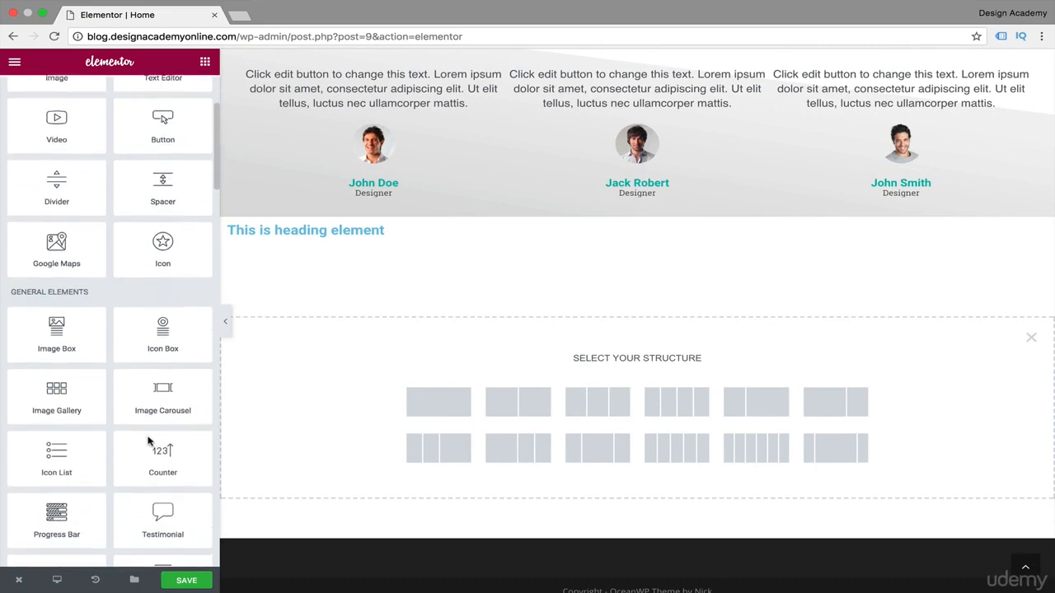
left_click(439, 406)
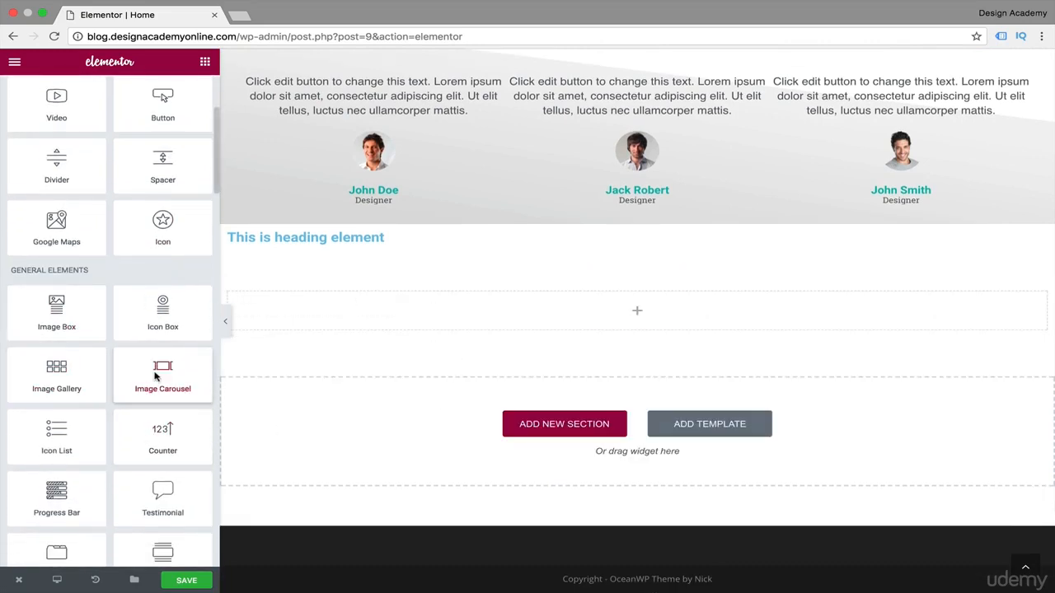
left_click_drag(237, 358, 637, 320)
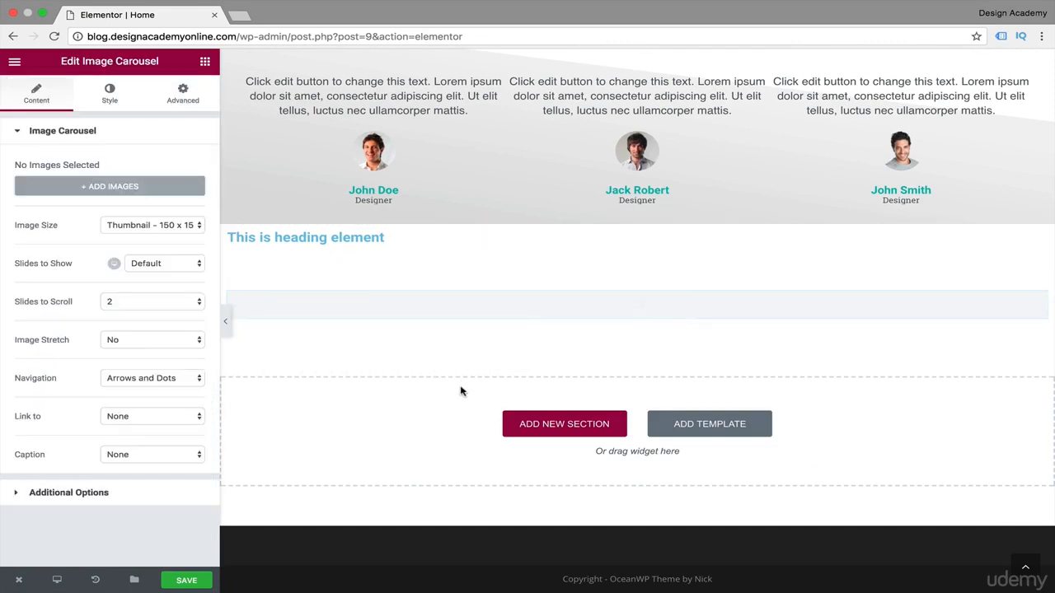
Replace the heading's text with "Our Partners".
left_click(336, 237)
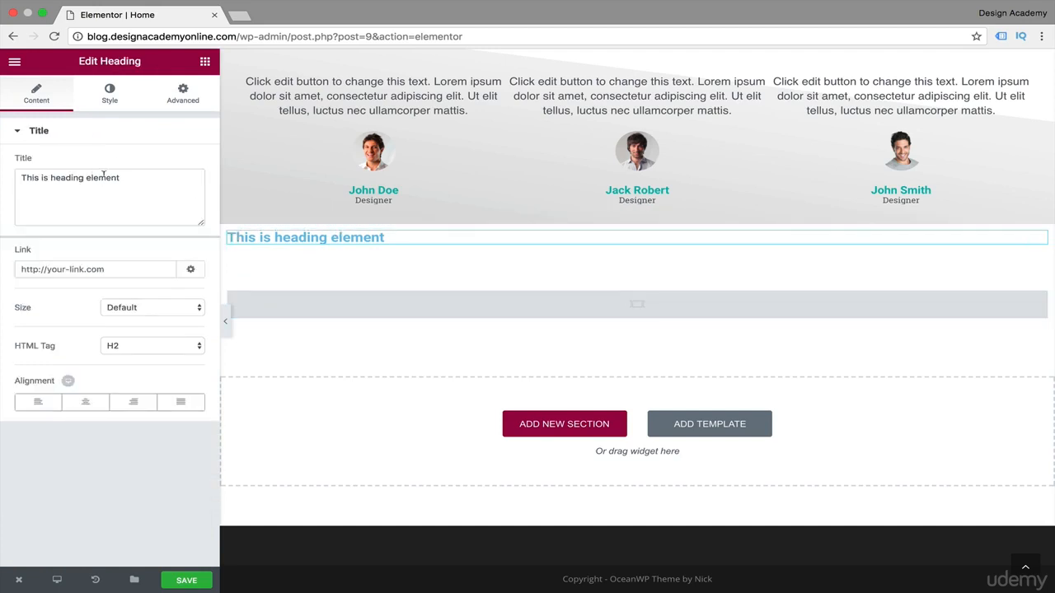
left_click_drag(131, 176, 3, 174)
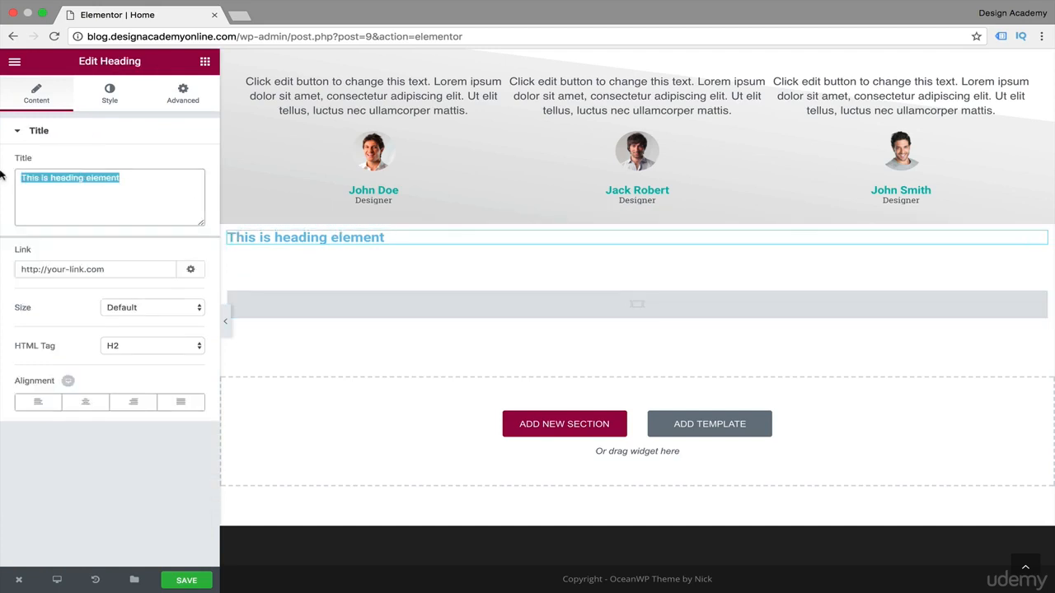
type("Our Partners")
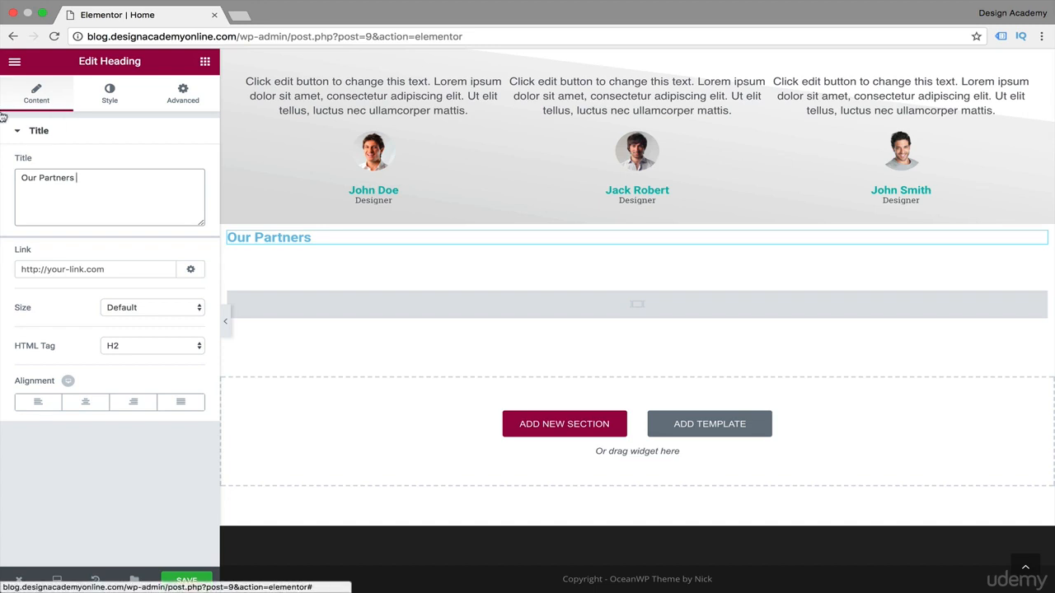
Set the "Our Partners" heading's text color to teal (#10b5ac) and align it to the center.
left_click(130, 97)
left_click(188, 165)
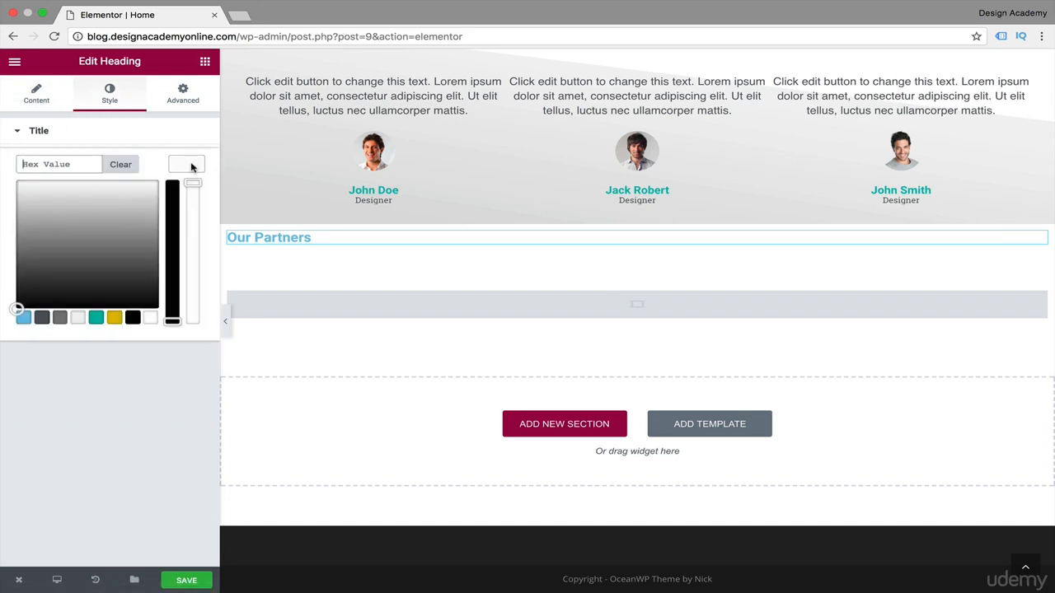
left_click(96, 319)
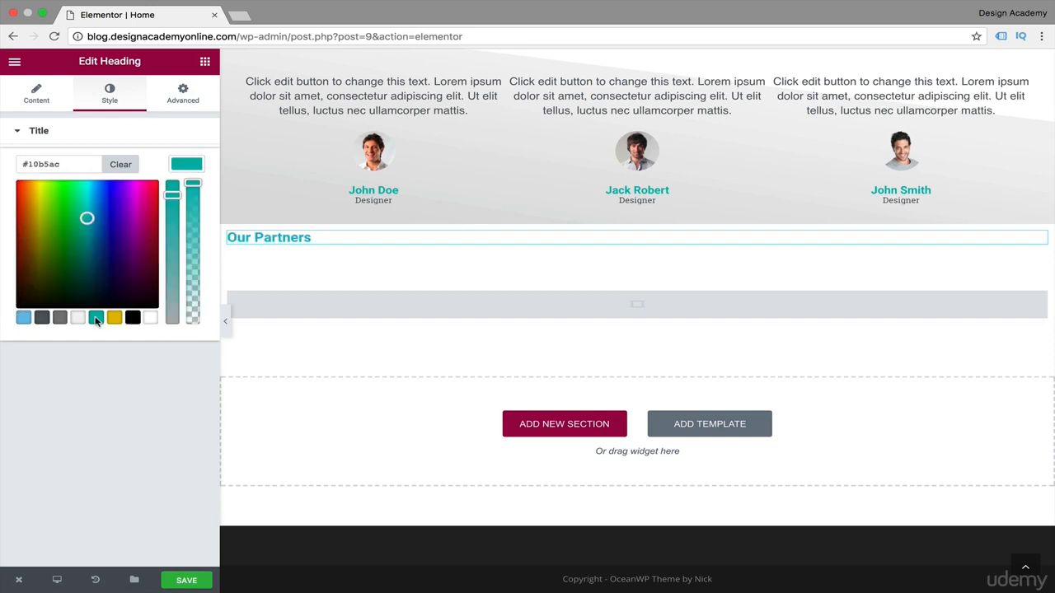
left_click(59, 96)
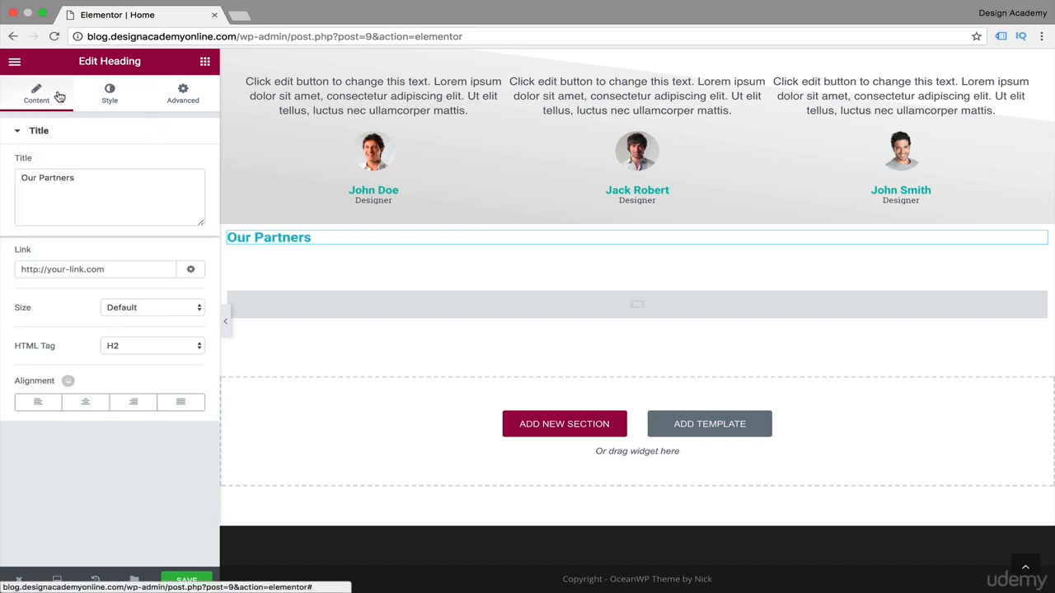
left_click(86, 401)
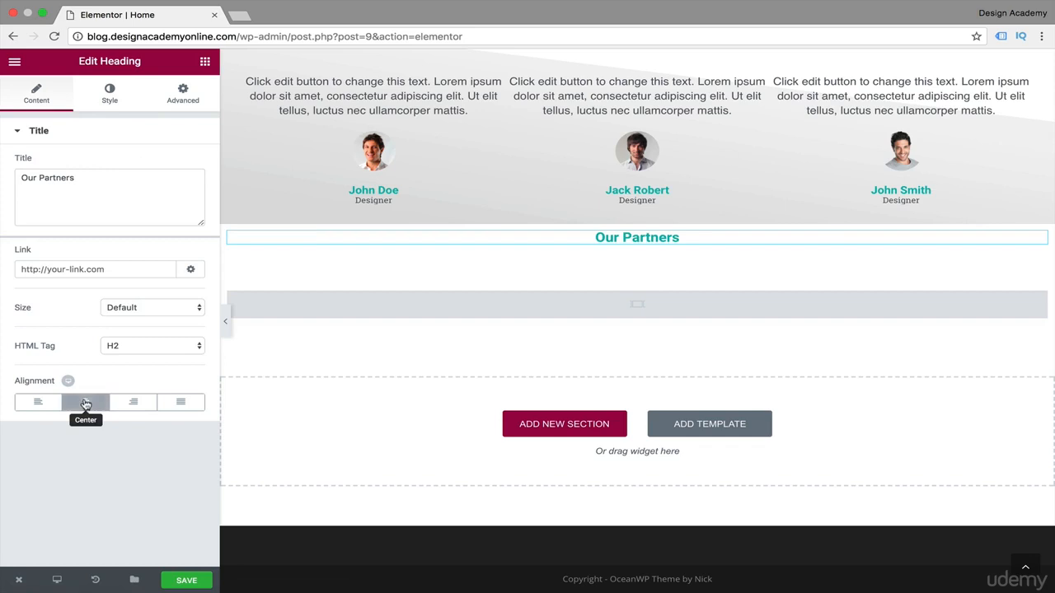
Turn on custom typography in the "Our Partners" heading's style settings.
left_click(113, 103)
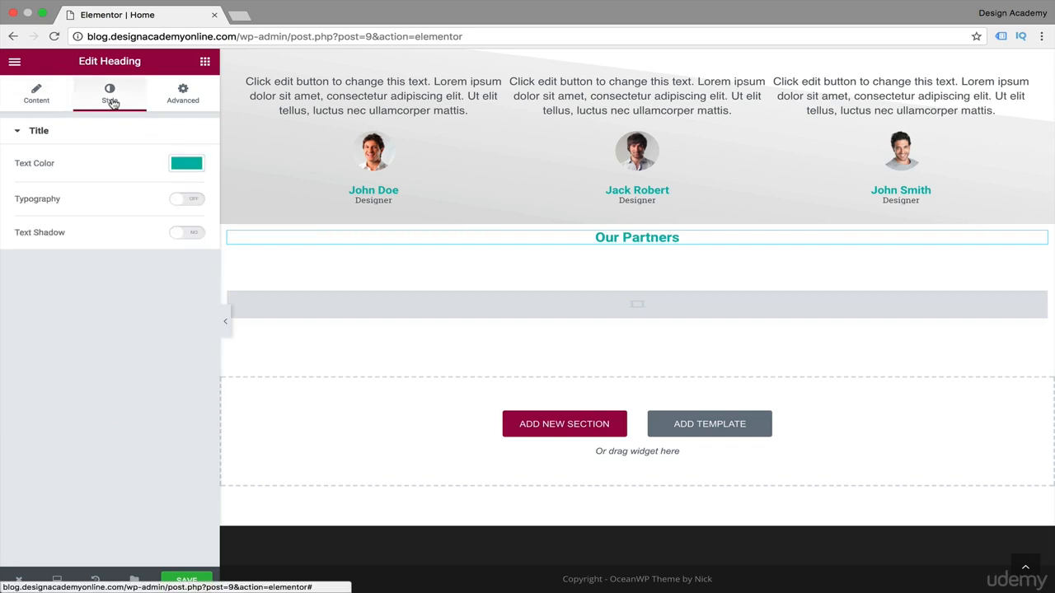
scroll(334, 237, "up", 5)
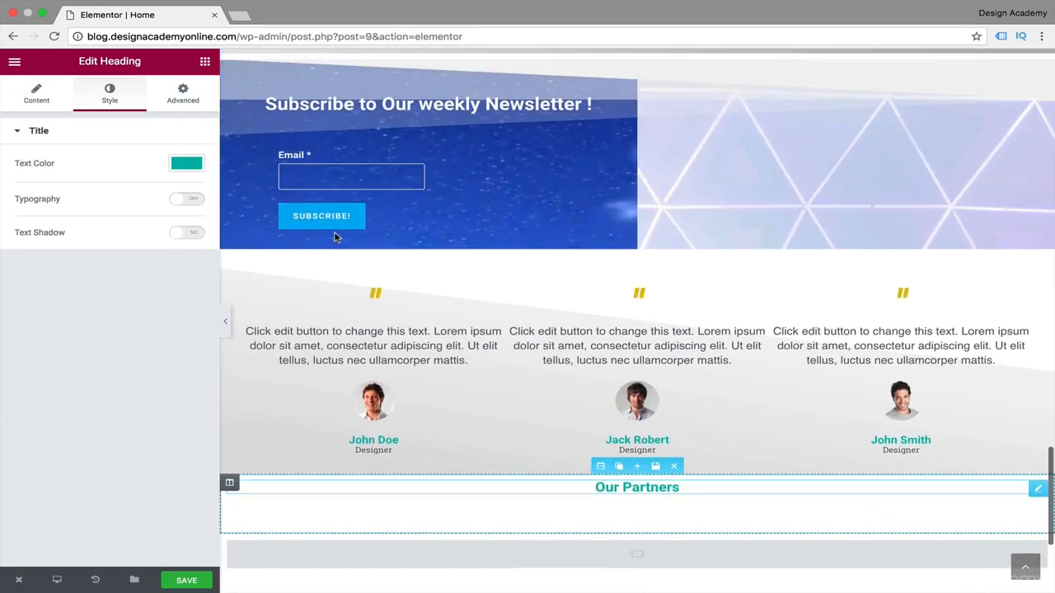
scroll(334, 238, "up", 10)
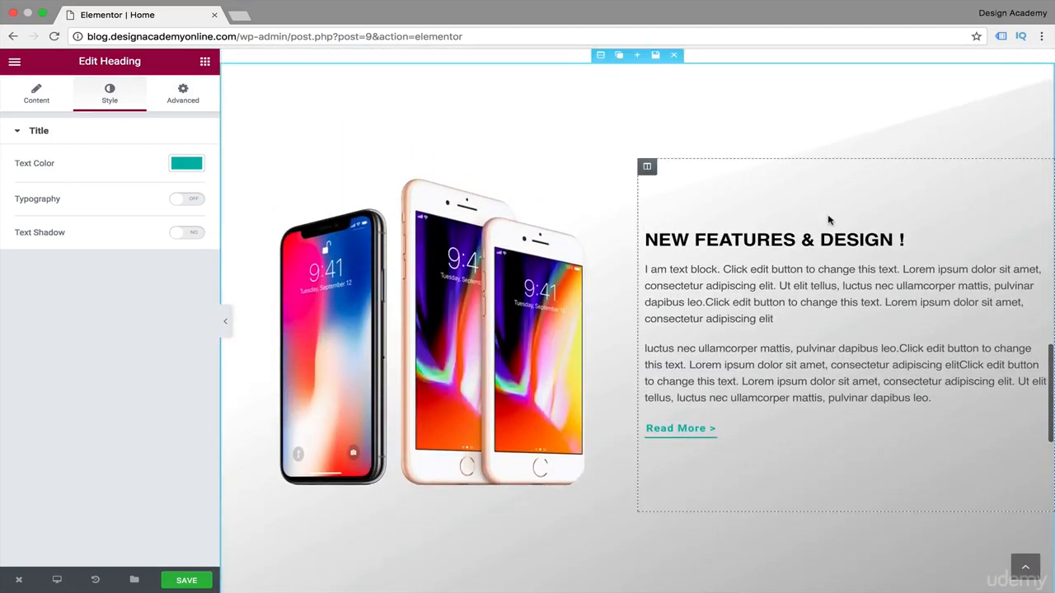
scroll(619, 403, "down", 15)
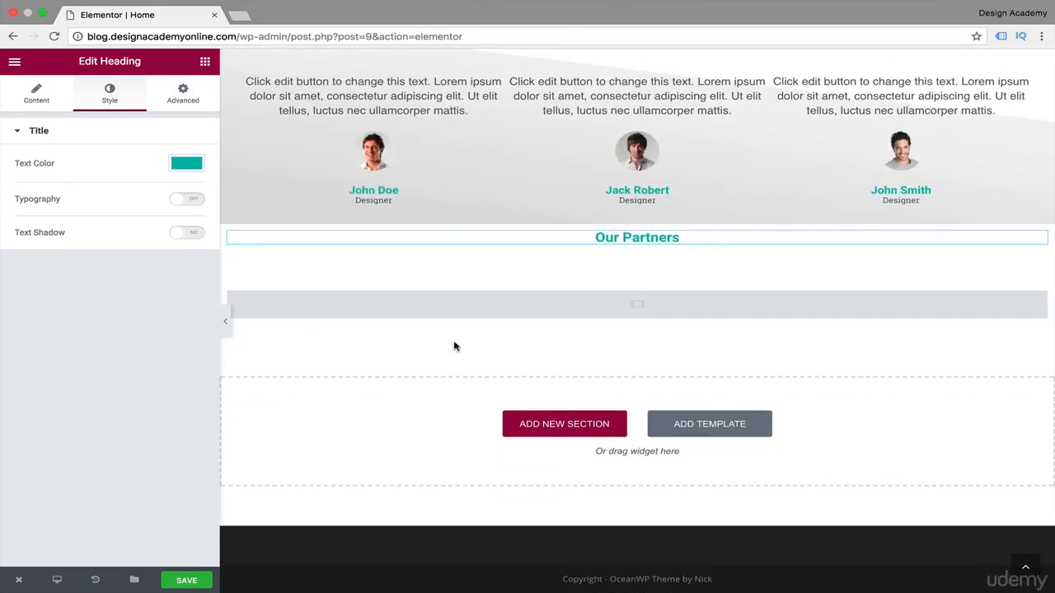
left_click(184, 200)
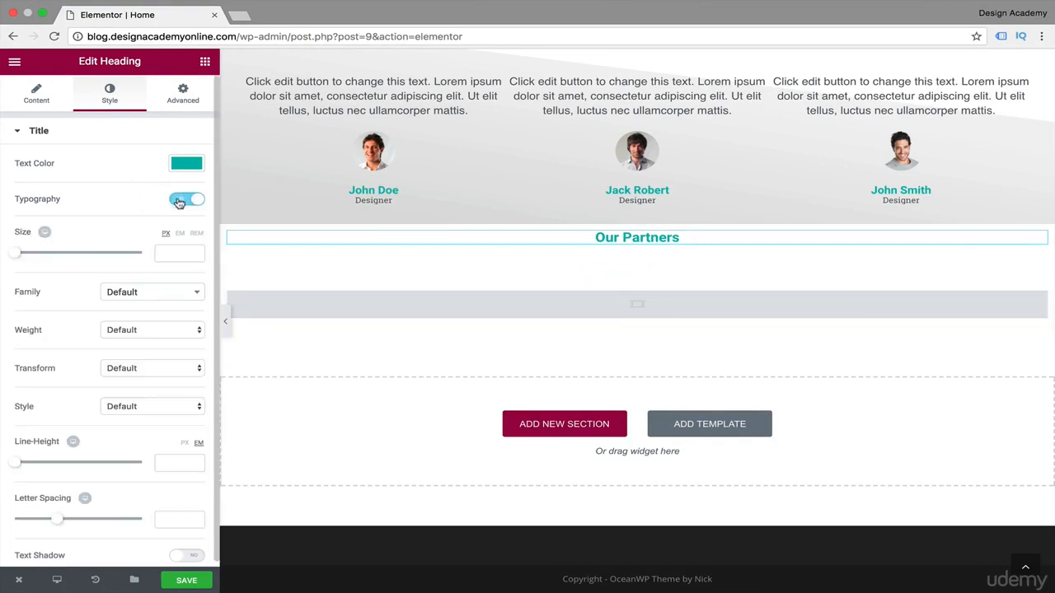
Try the Duru Sans and Open Sans font families on the "Our Partners" heading.
scroll(54, 373, "down", 1)
left_click(152, 287)
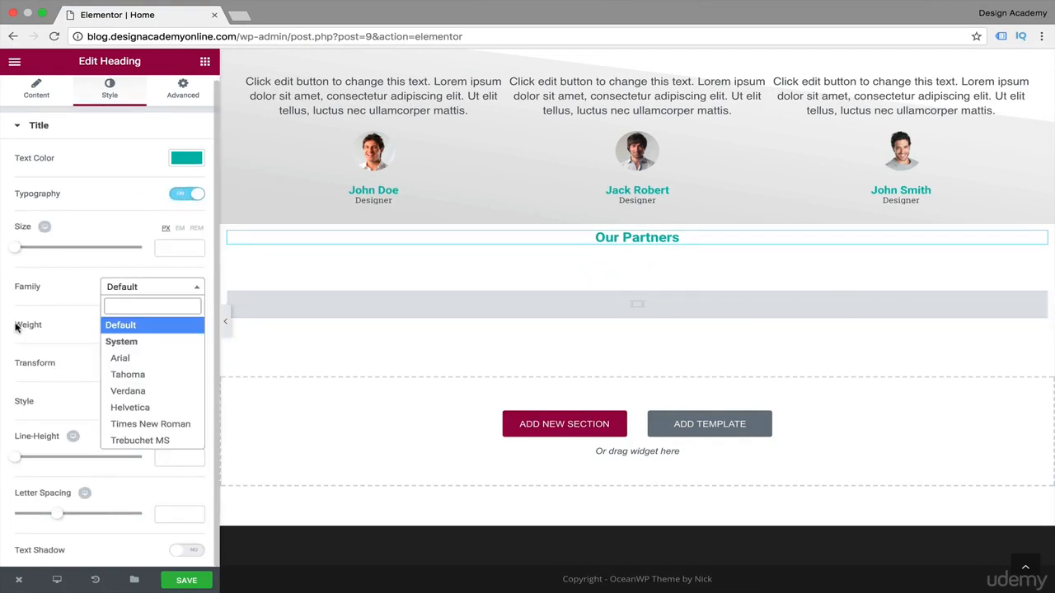
type("san")
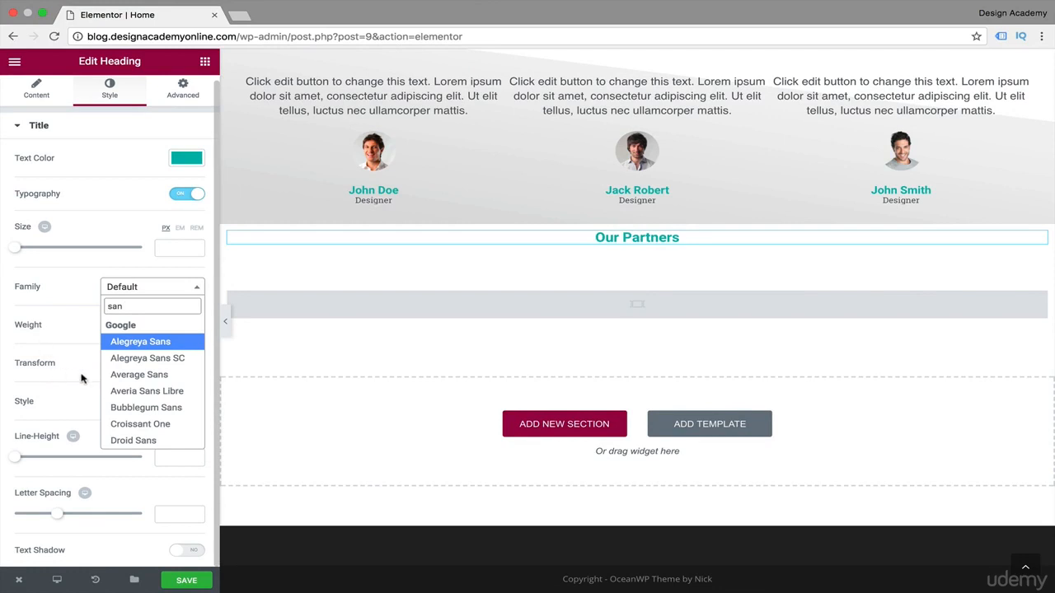
scroll(181, 398, "down", 2)
scroll(181, 398, "up", 2)
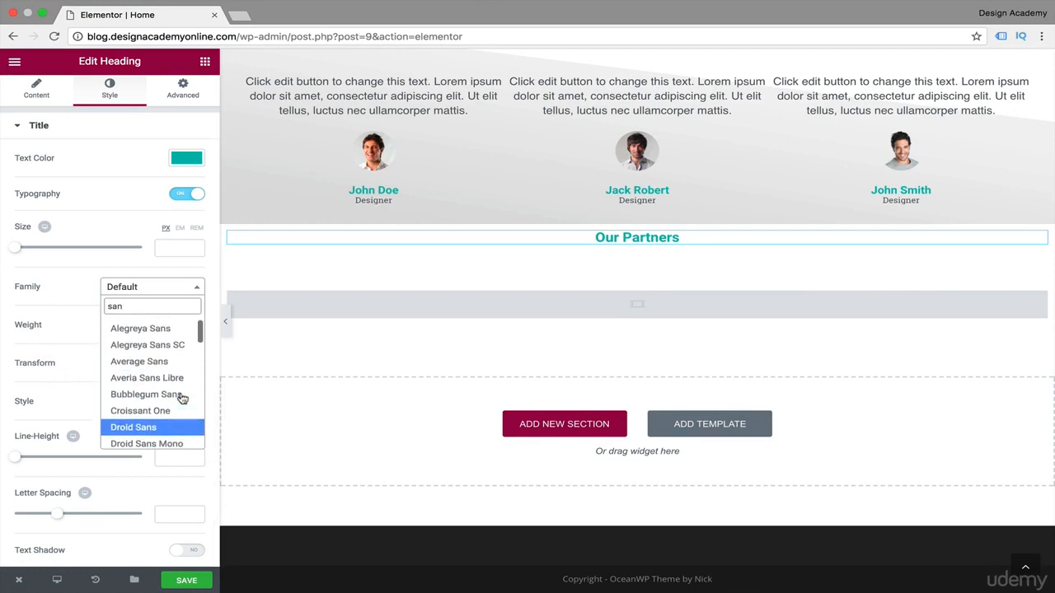
scroll(161, 403, "down", 2)
scroll(159, 402, "down", 2)
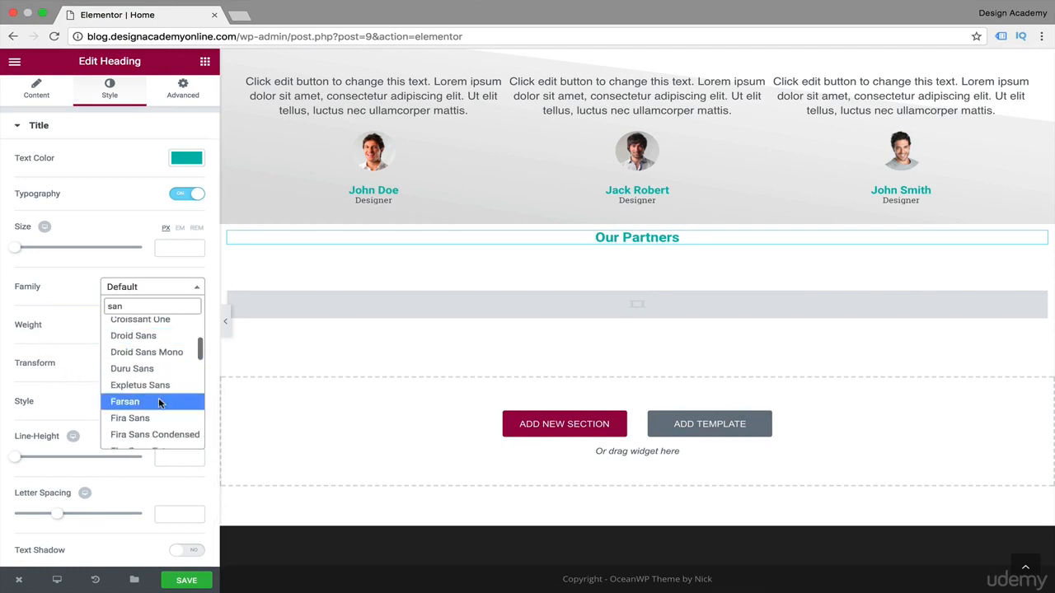
left_click(177, 367)
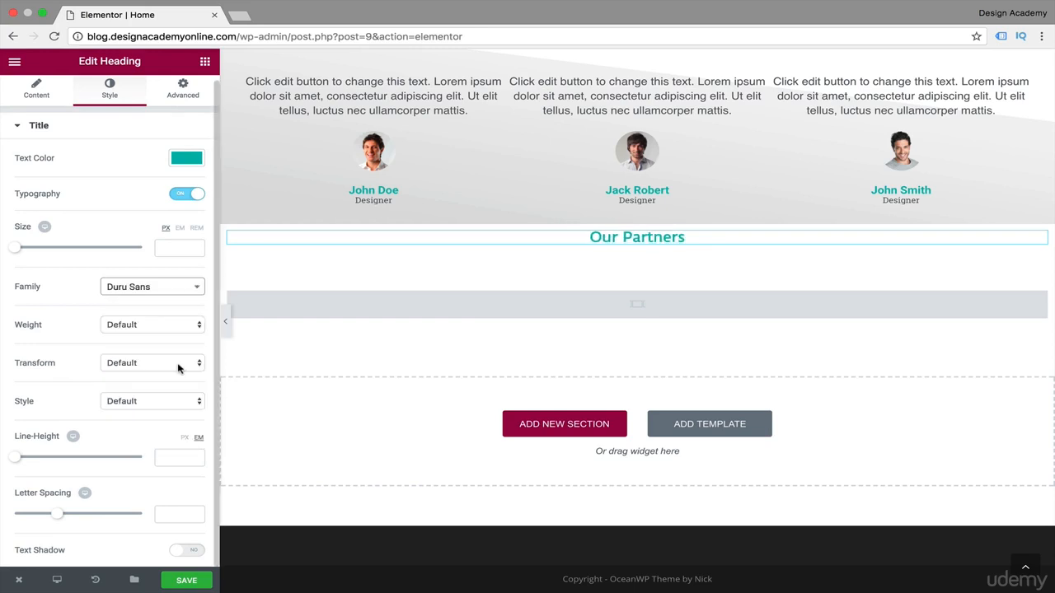
left_click(196, 286)
scroll(189, 374, "down", 5)
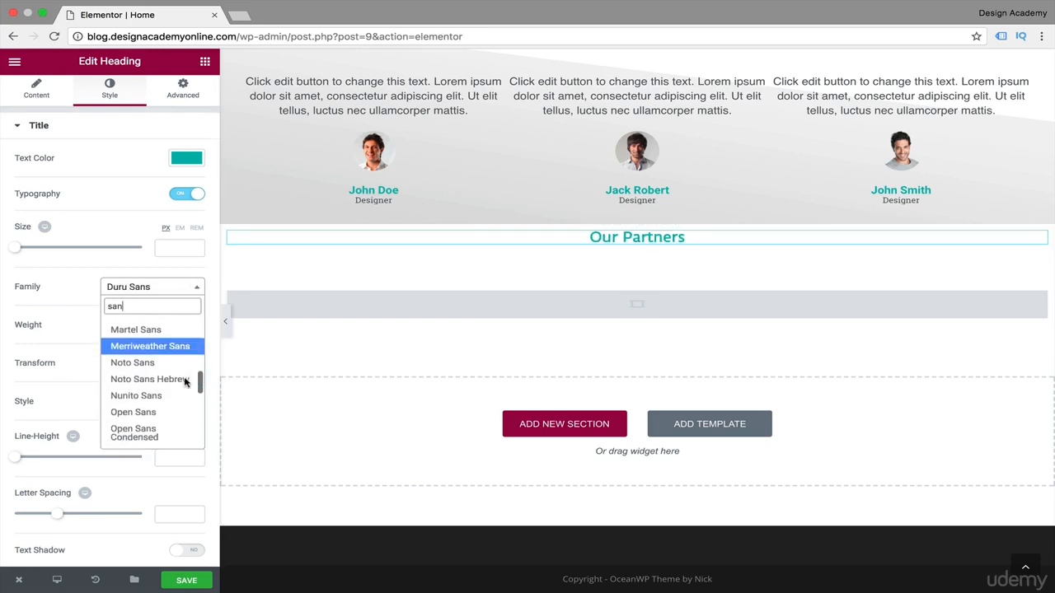
left_click(164, 384)
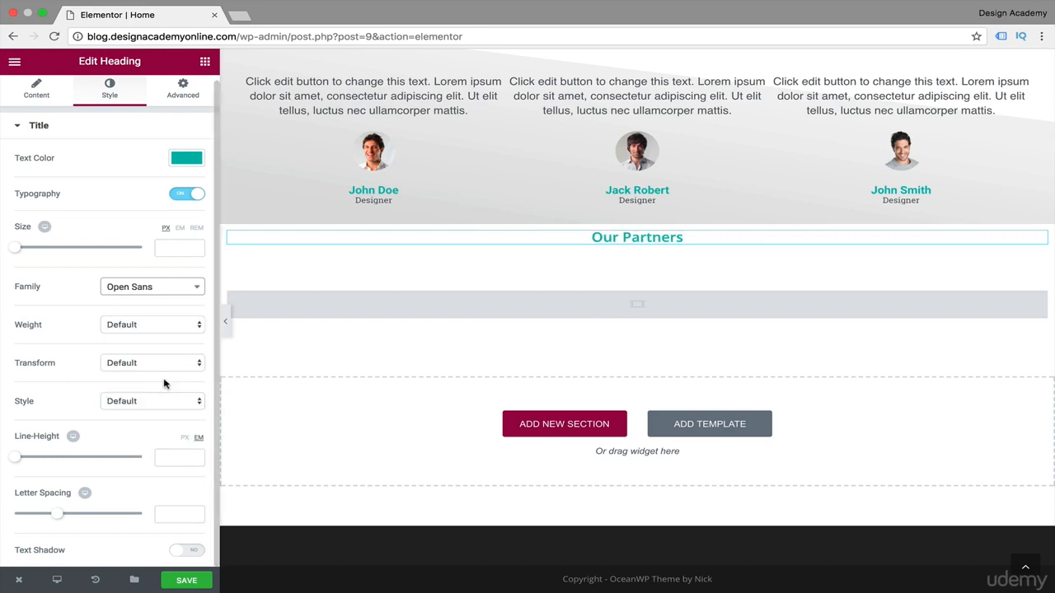
Set the "Our Partners" heading's font family to Source Sans Pro.
left_click(152, 288)
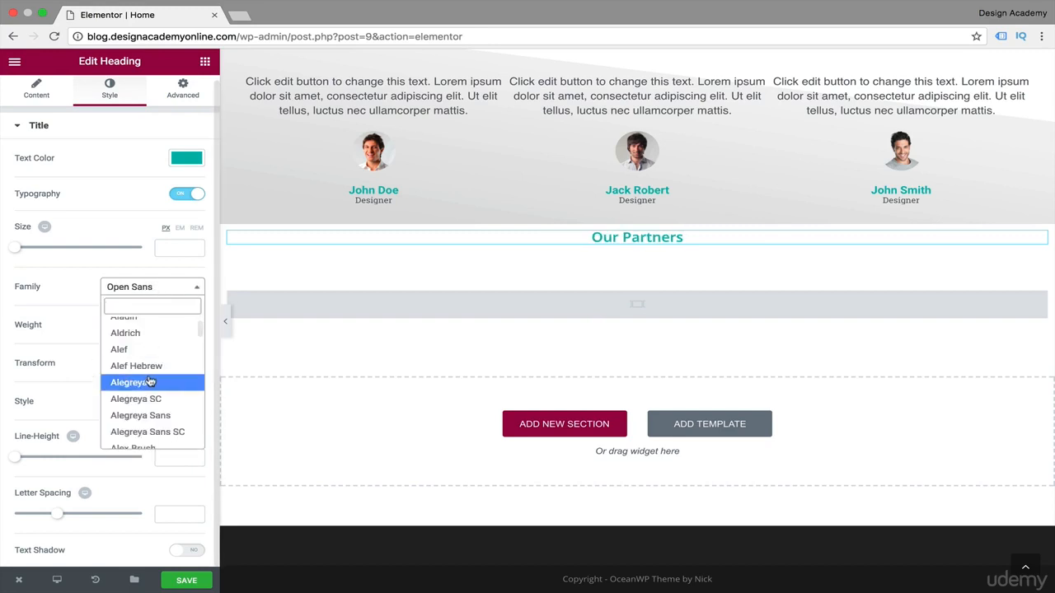
type("sou")
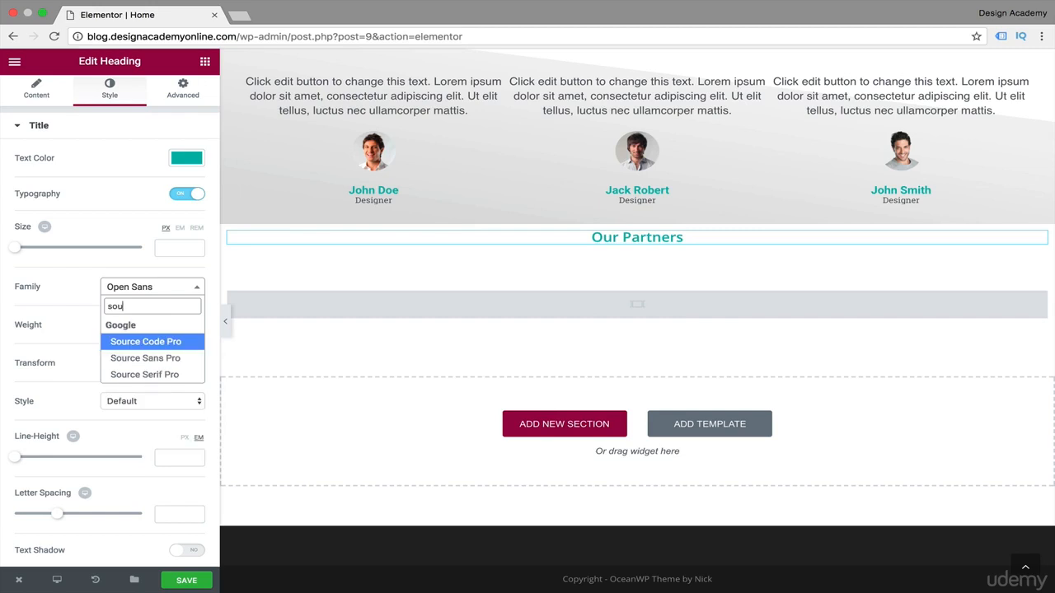
left_click(181, 358)
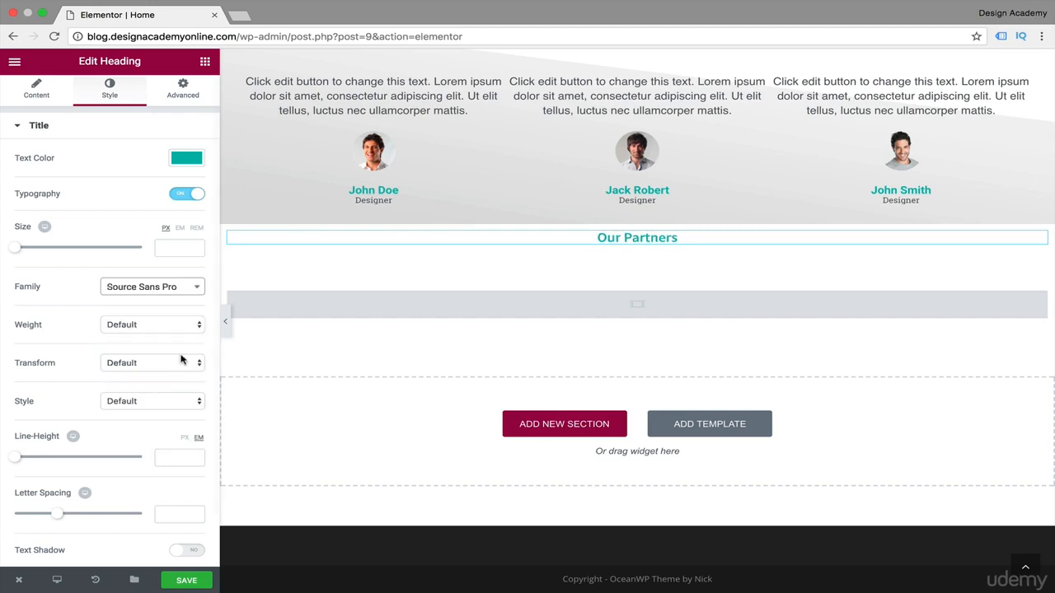
left_click(198, 288)
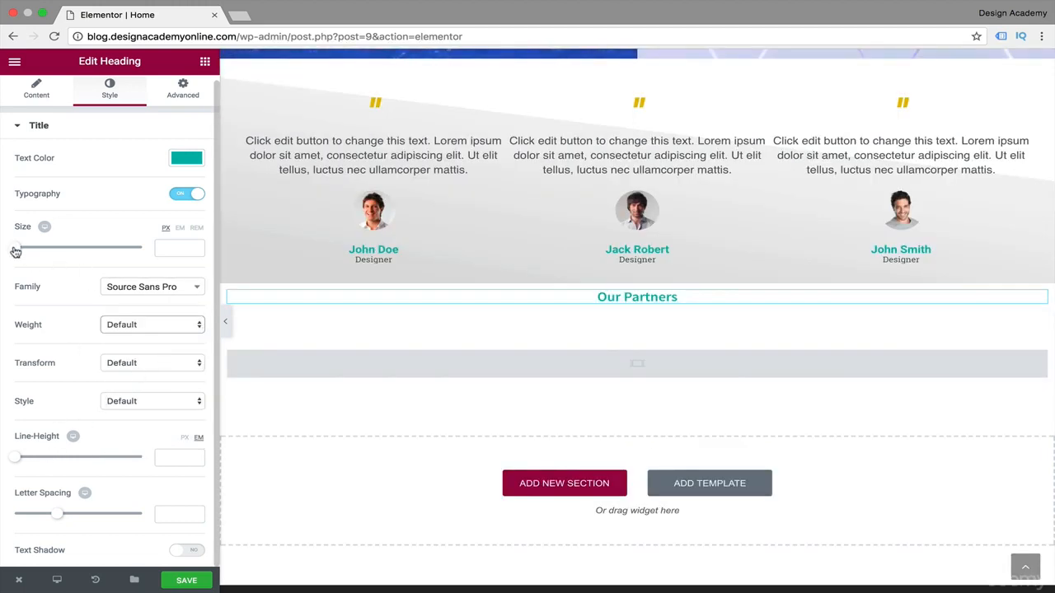
Set the "Our Partners" heading's font size to 32 px and its line-height to 2.1 em.
left_click_drag(15, 249, 35, 255)
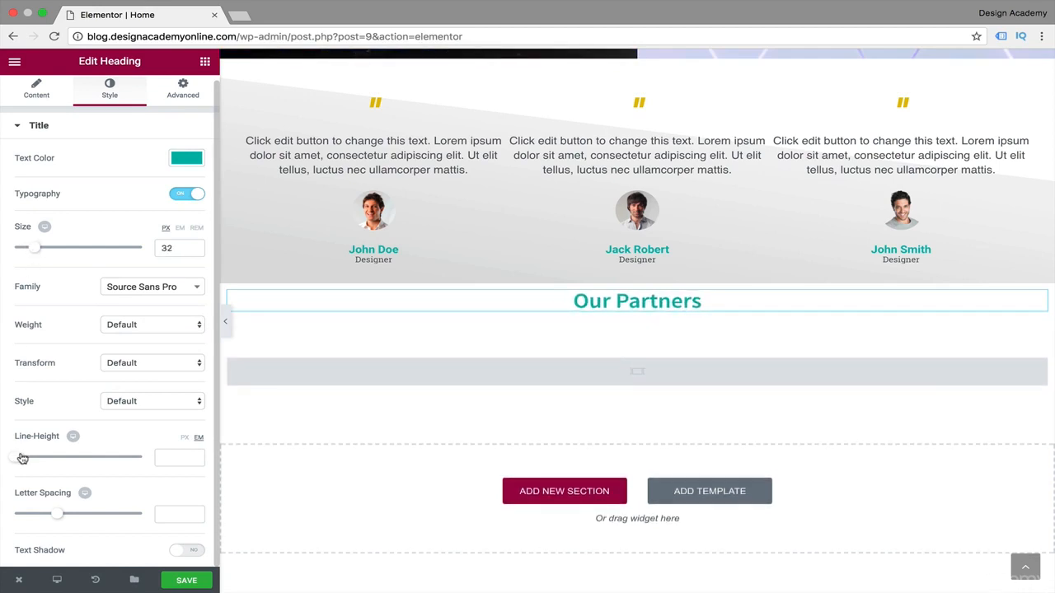
left_click_drag(22, 458, 46, 467)
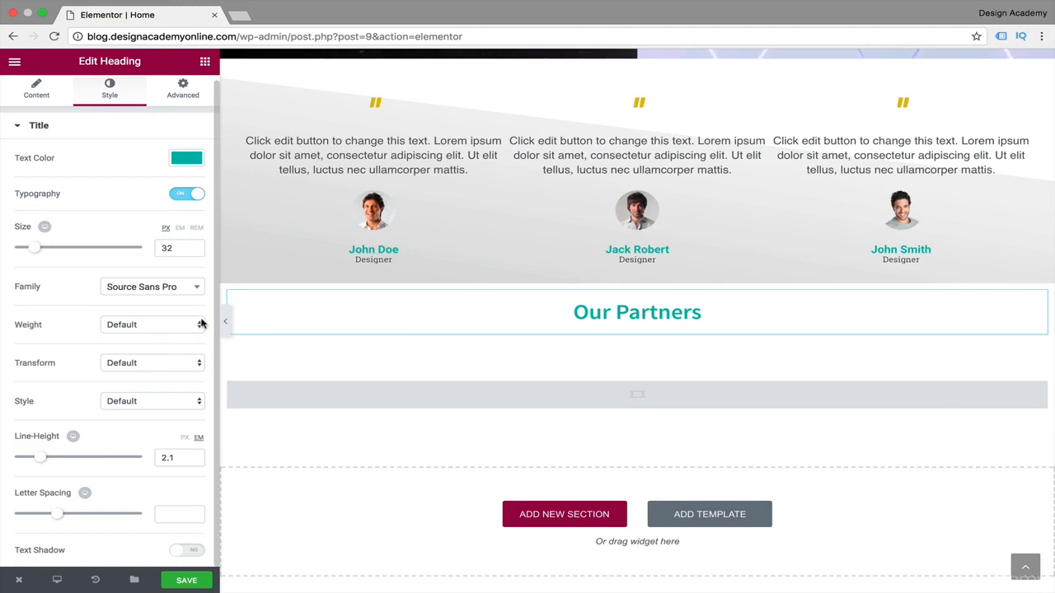
Set the "Our Partners" heading's text transform to Uppercase and compare it with the other headings on the page.
left_click(198, 362)
left_click(129, 372)
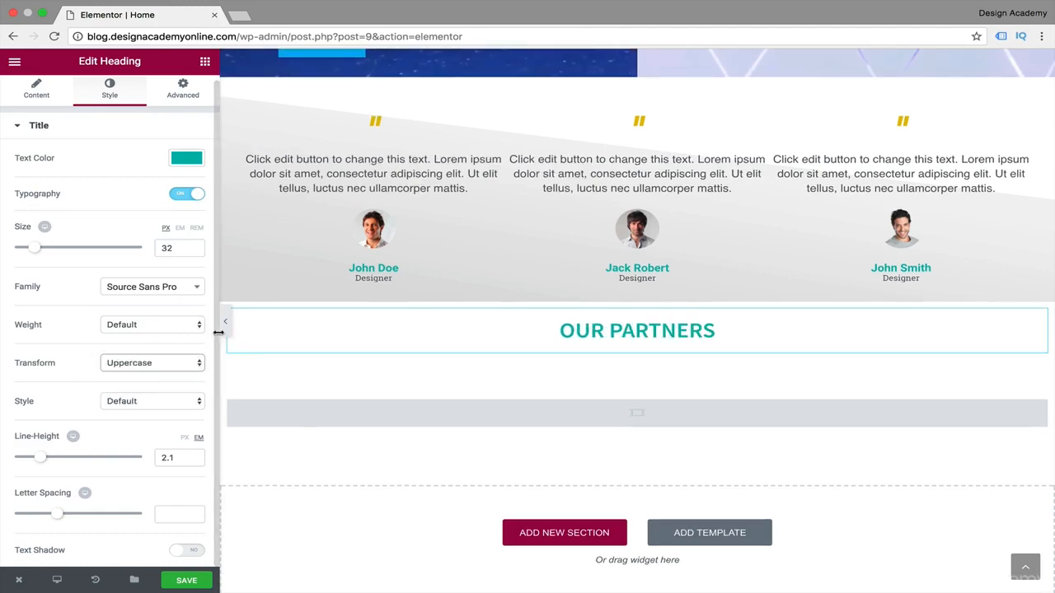
scroll(356, 364, "up", 10)
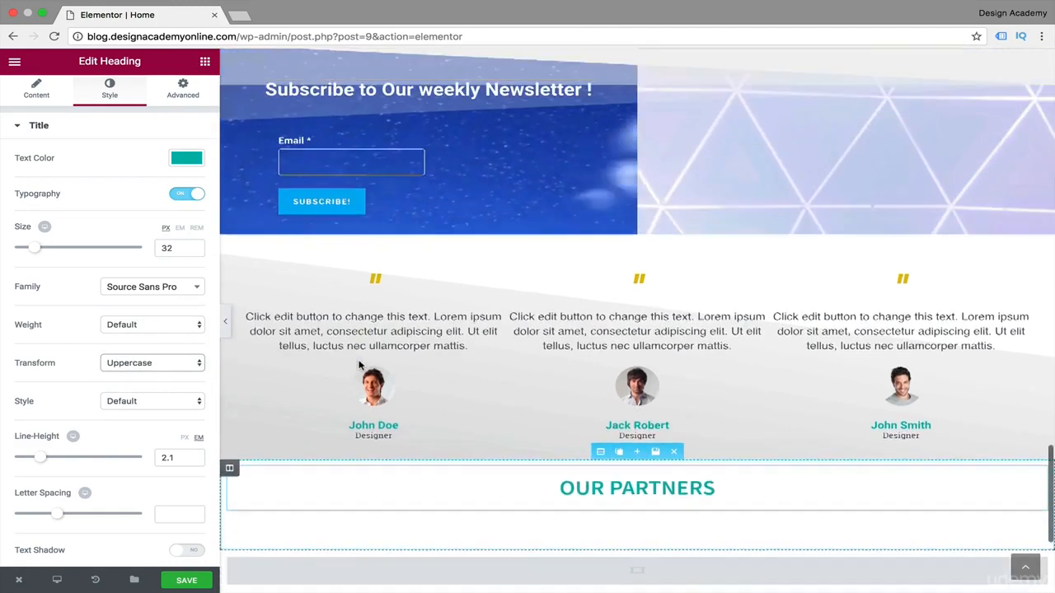
scroll(359, 363, "up", 2)
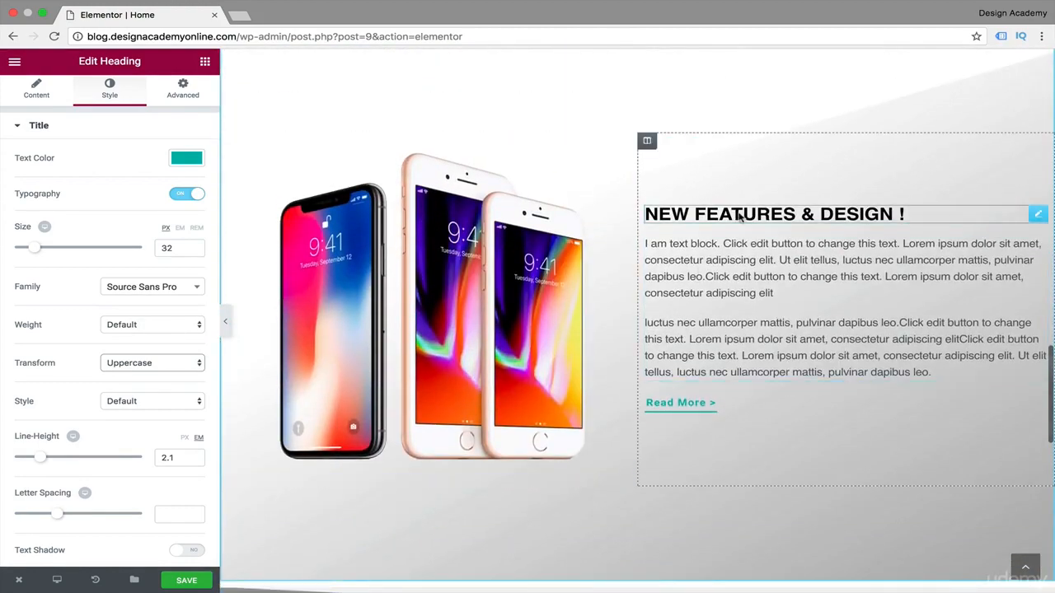
scroll(492, 334, "up", 2)
scroll(493, 334, "up", 5)
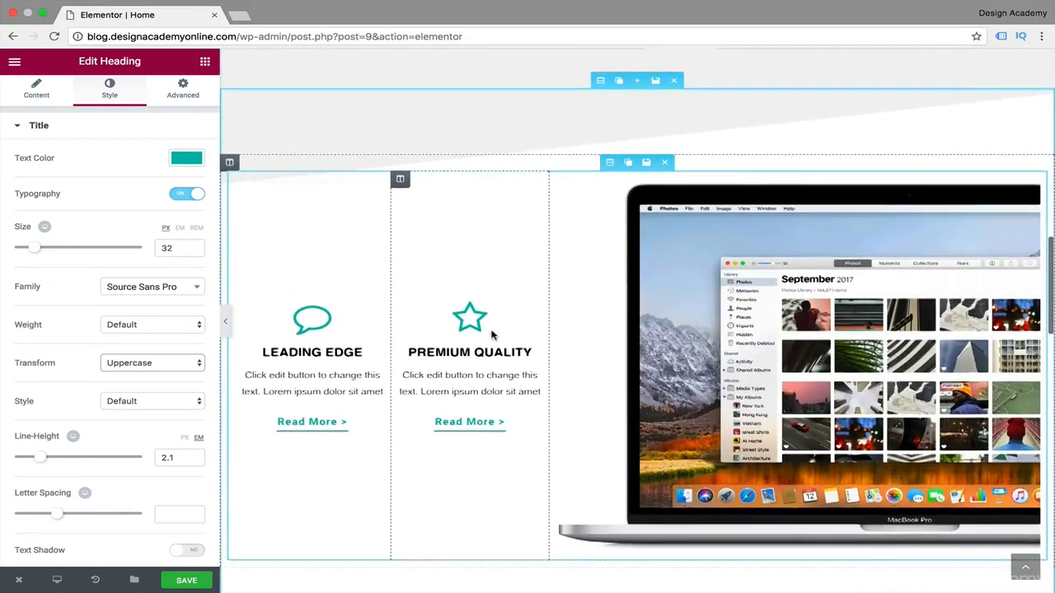
scroll(482, 394, "down", 15)
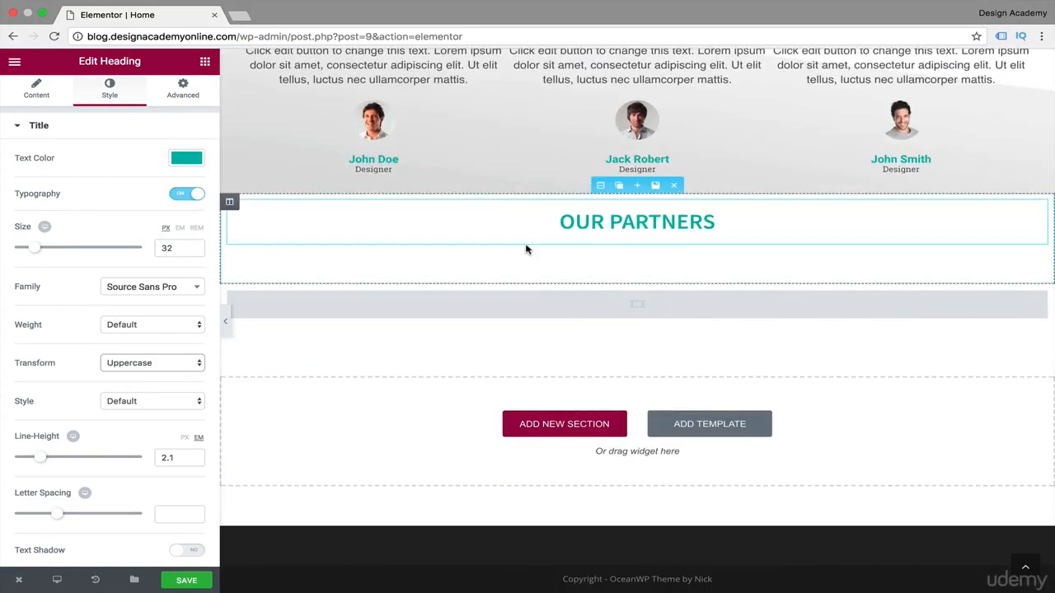
Open the Image Carousel widget below the heading for editing and start adding images from the media library.
left_click(526, 249)
left_click(638, 307)
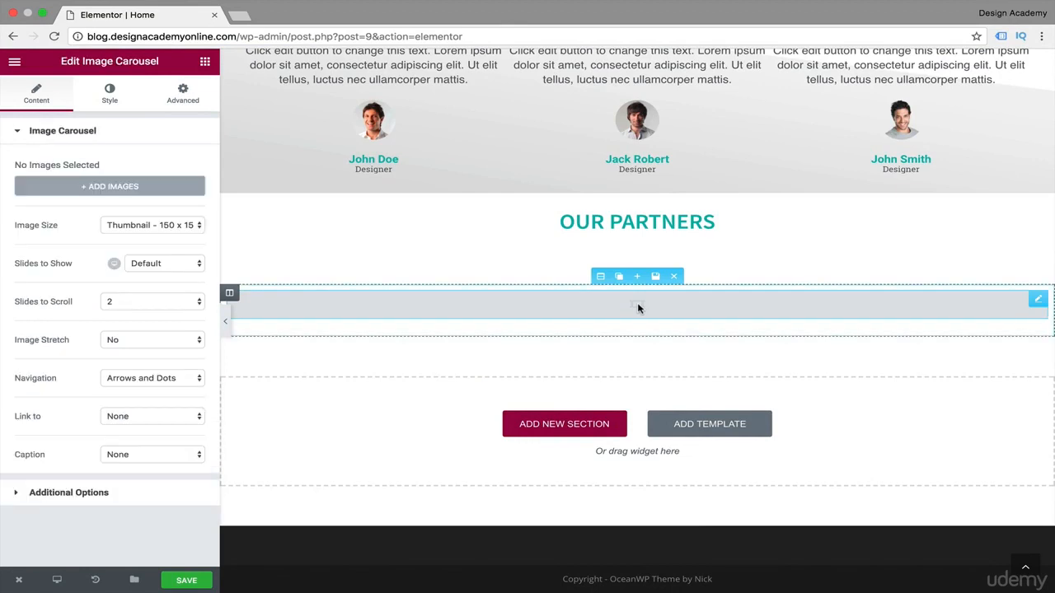
left_click(126, 187)
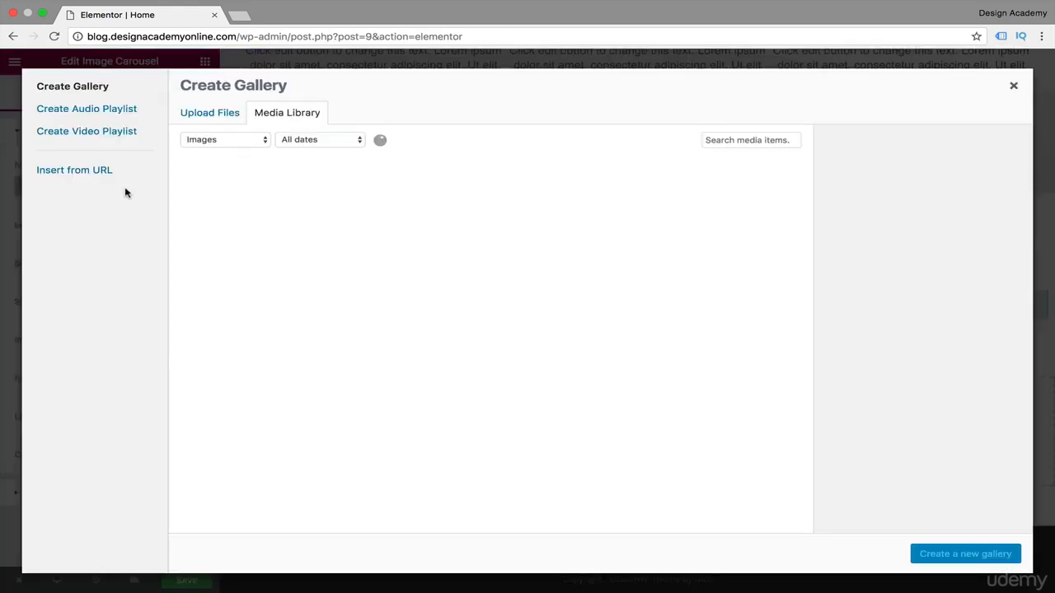
Browse the media library images for the partner logos.
scroll(593, 240, "down", 1)
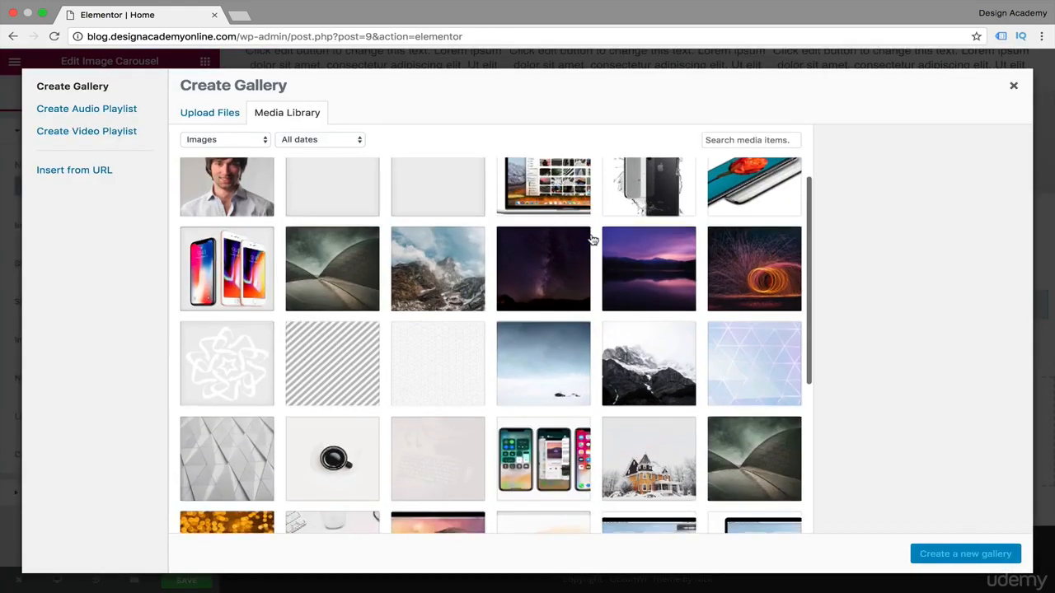
scroll(593, 240, "up", 1)
scroll(593, 240, "down", 5)
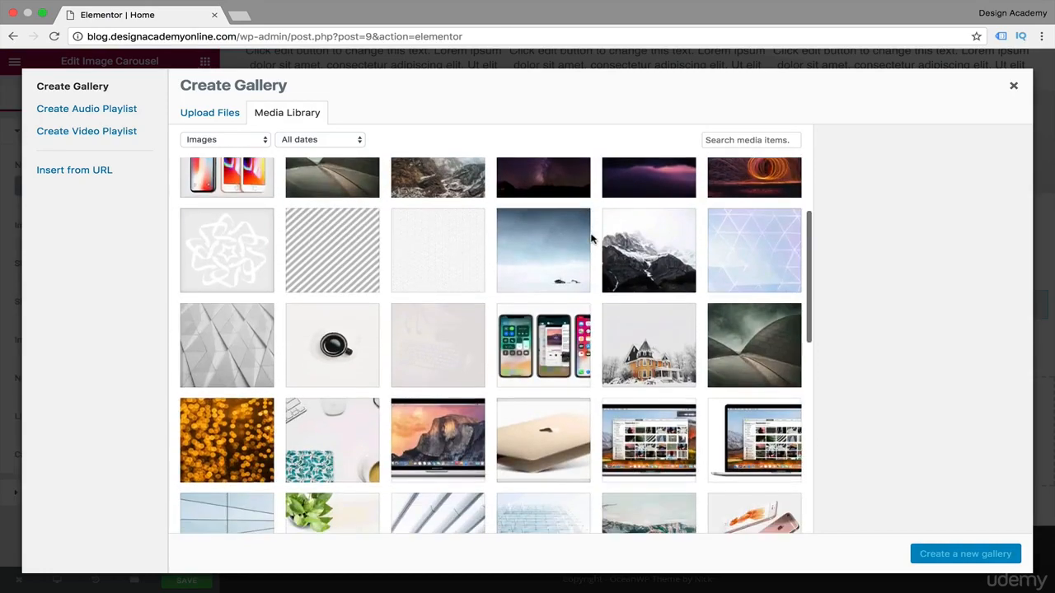
scroll(590, 238, "down", 8)
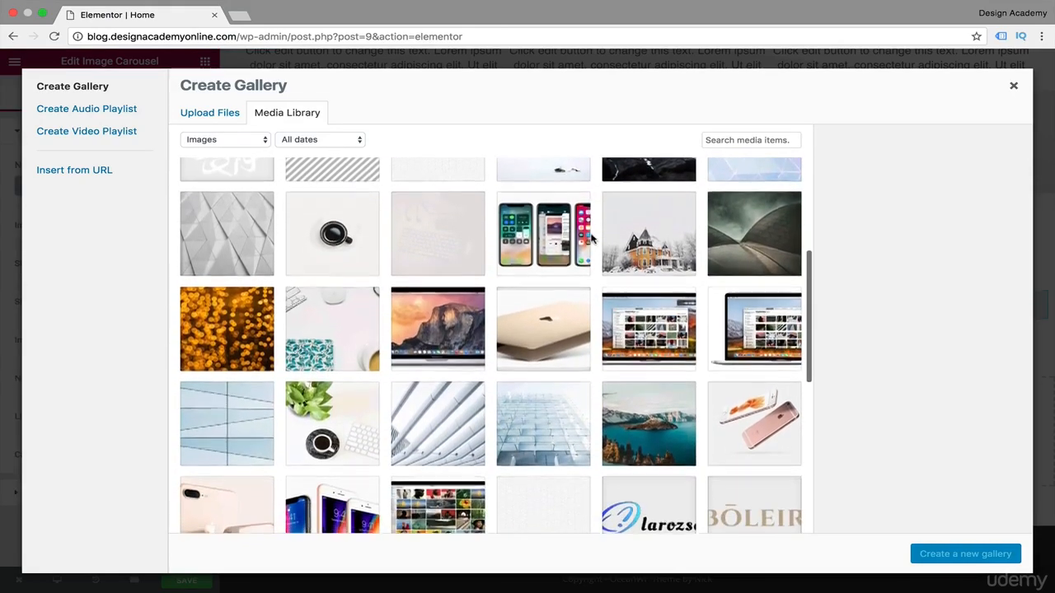
scroll(591, 239, "down", 6)
scroll(591, 239, "up", 2)
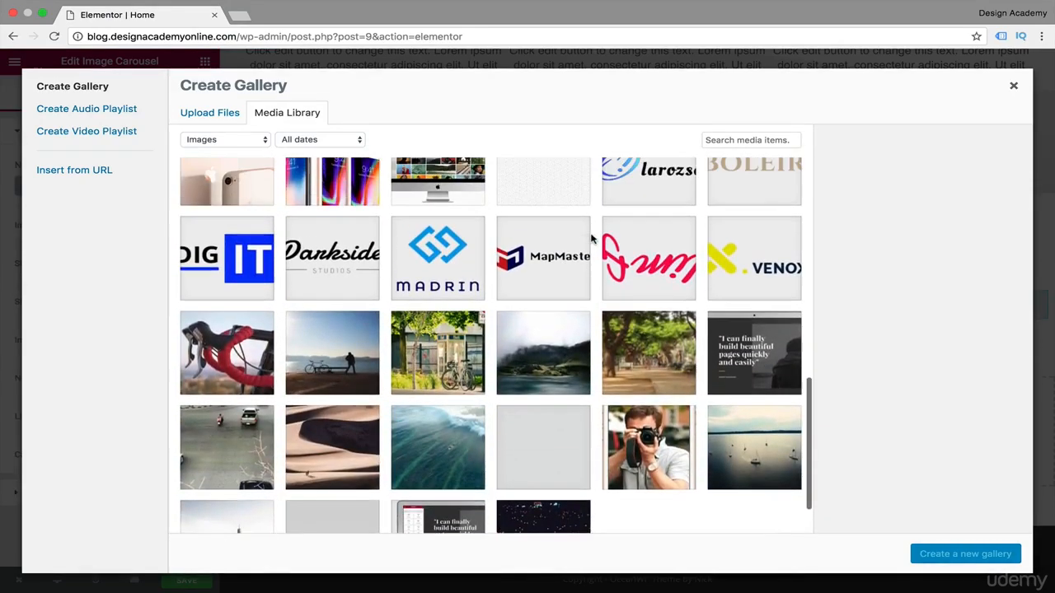
scroll(591, 238, "up", 2)
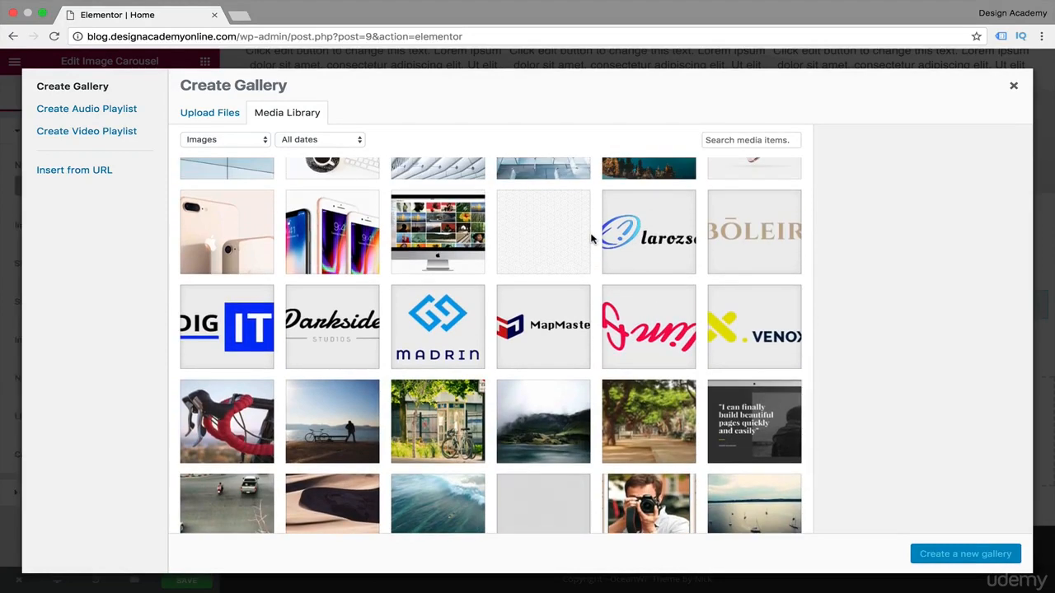
scroll(591, 238, "down", 1)
scroll(591, 238, "up", 1)
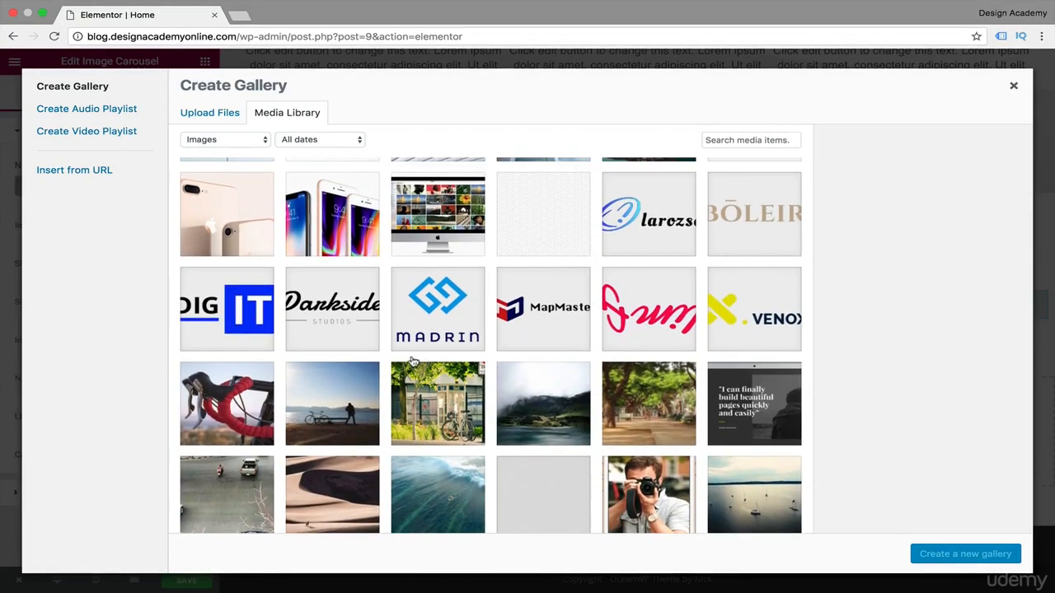
scroll(726, 309, "down", 1)
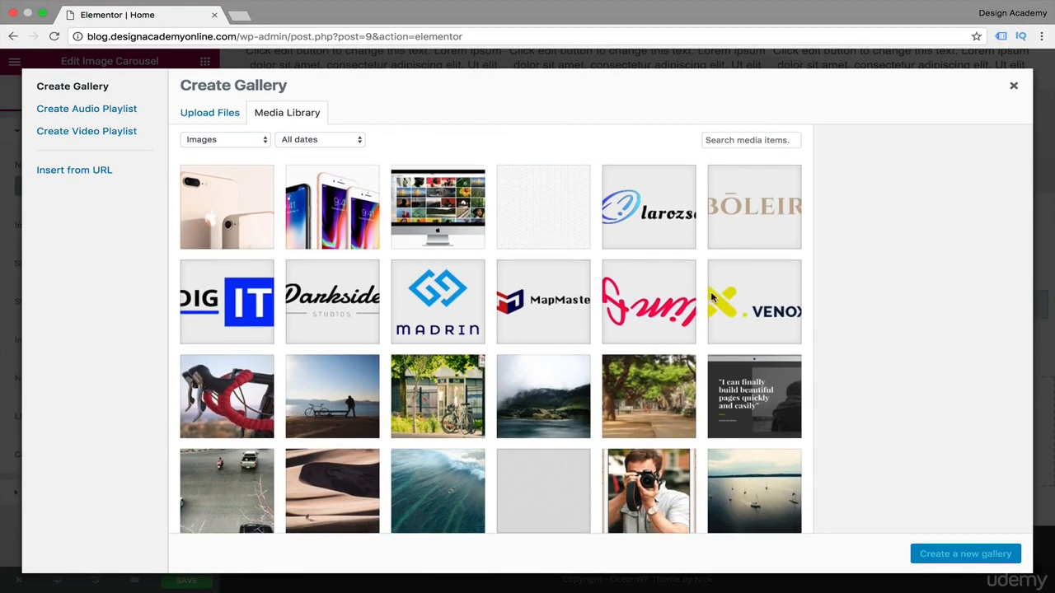
scroll(714, 298, "down", 2)
scroll(714, 298, "up", 1)
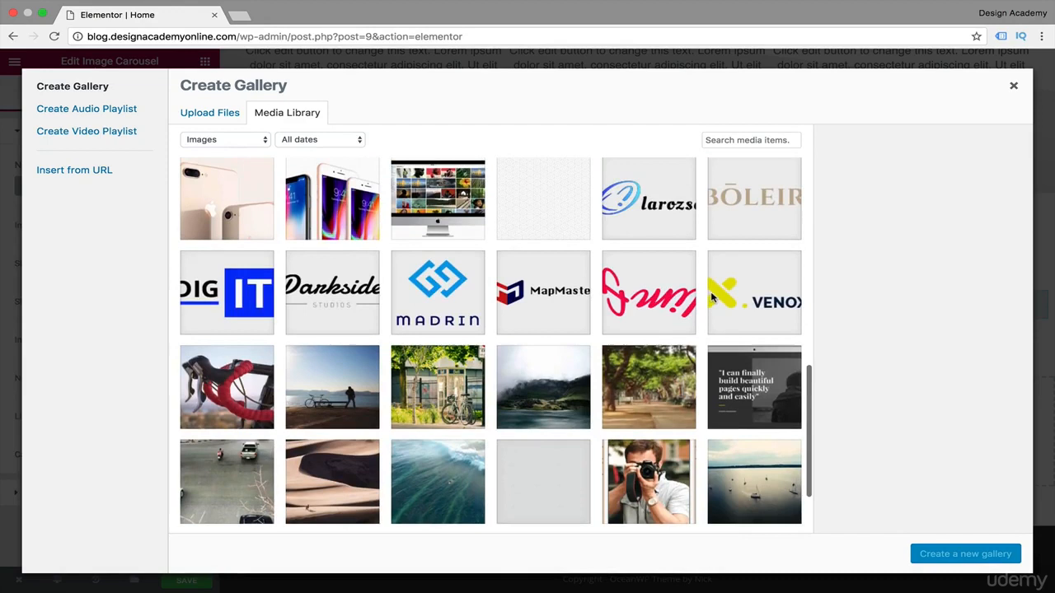
Select the eight partner logos for the gallery: larozse, bolier, Venox, the red script logo, mapmaster, Madrin, darkside and digit.
left_click(681, 230)
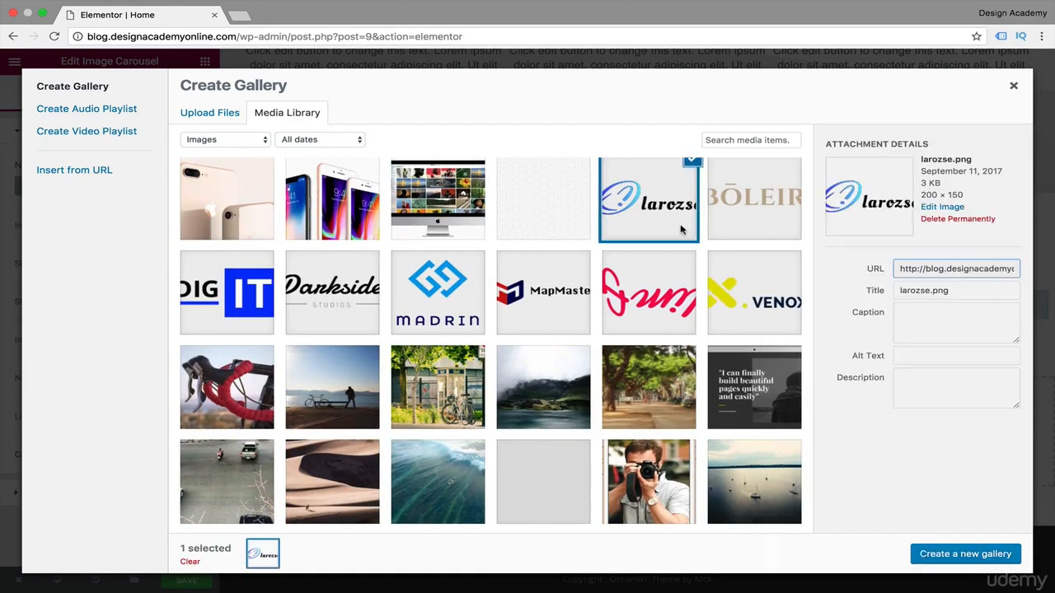
left_click(754, 212)
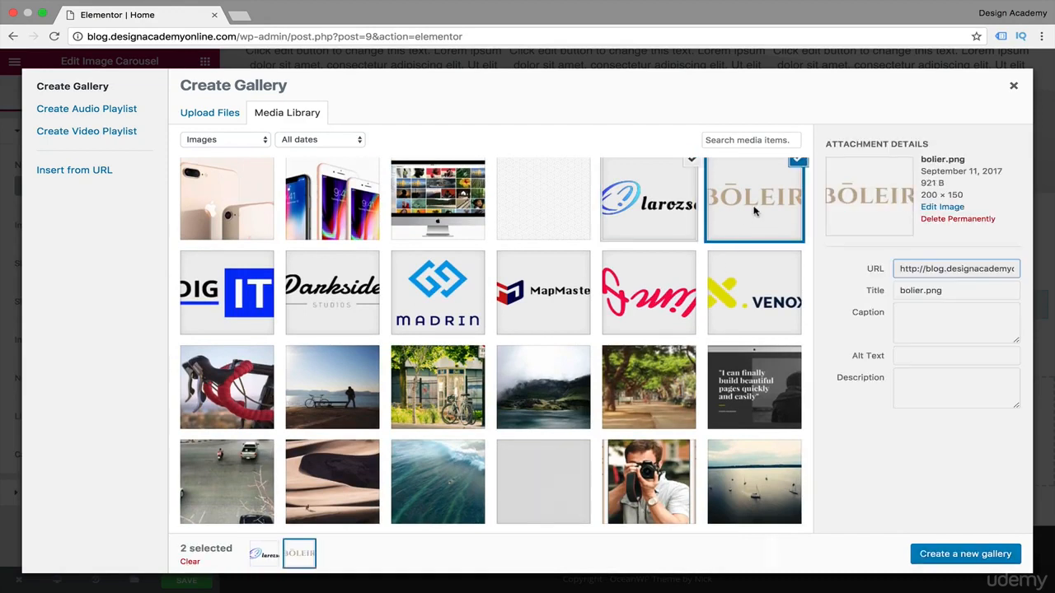
left_click(746, 303)
left_click(651, 313)
left_click(554, 315)
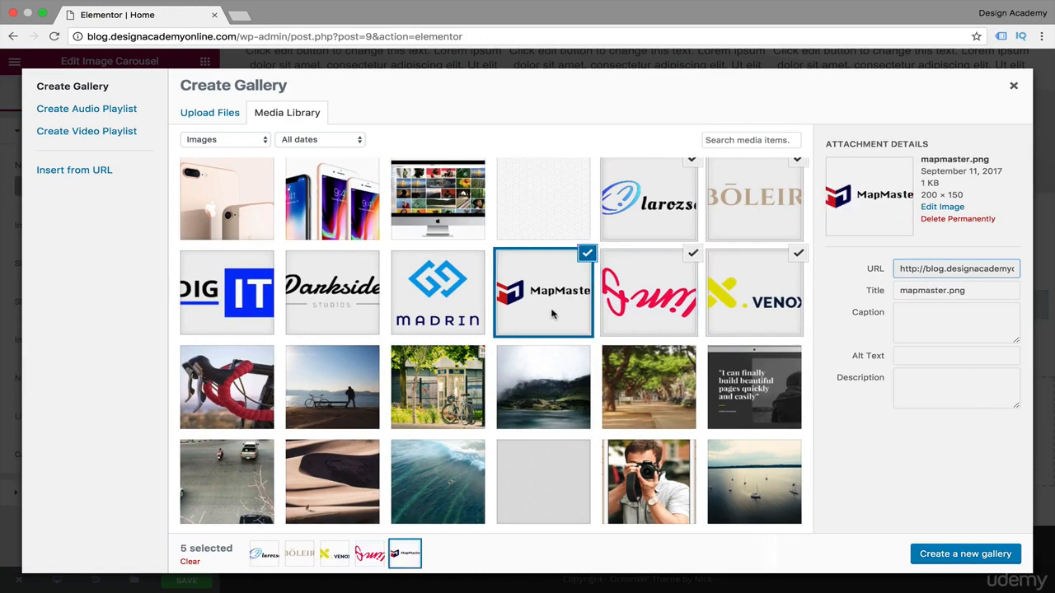
left_click(333, 311)
left_click(238, 319)
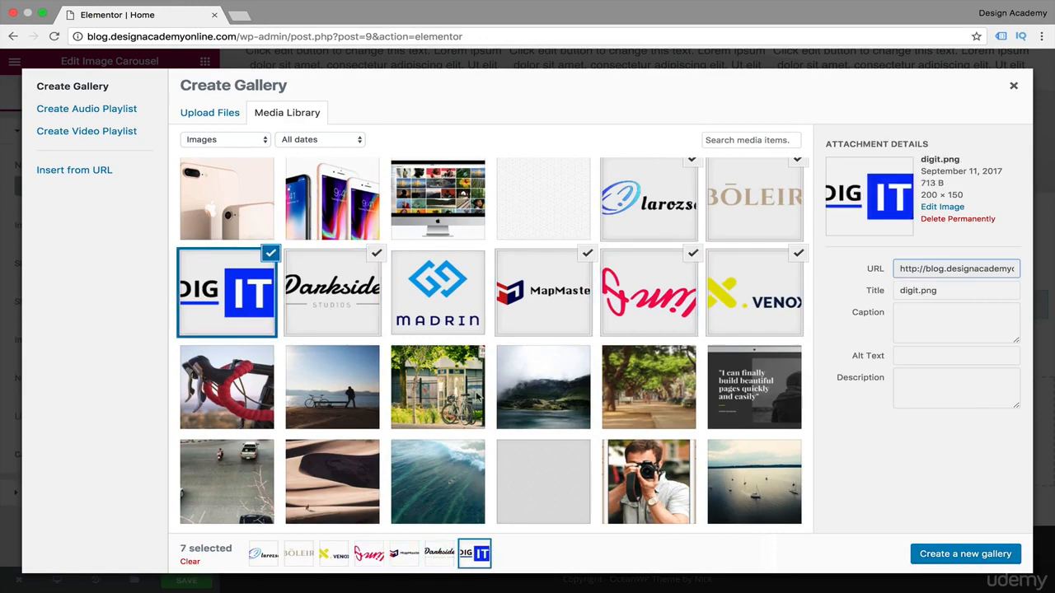
left_click(470, 300)
left_click(359, 298)
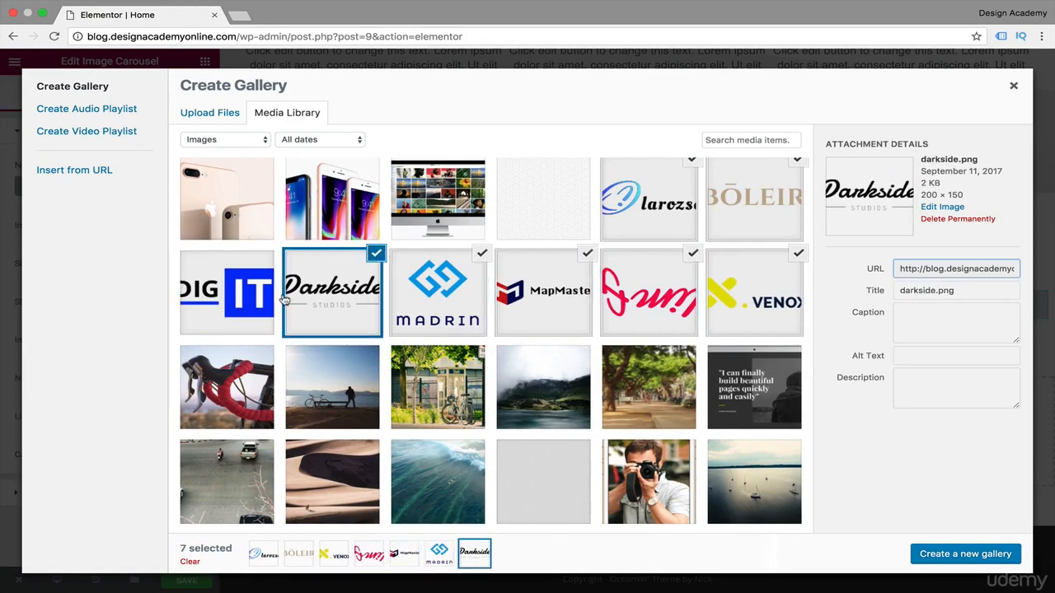
left_click(241, 302)
Review the selected logos in the media library and create a new gallery from them.
scroll(552, 364, "up", 1)
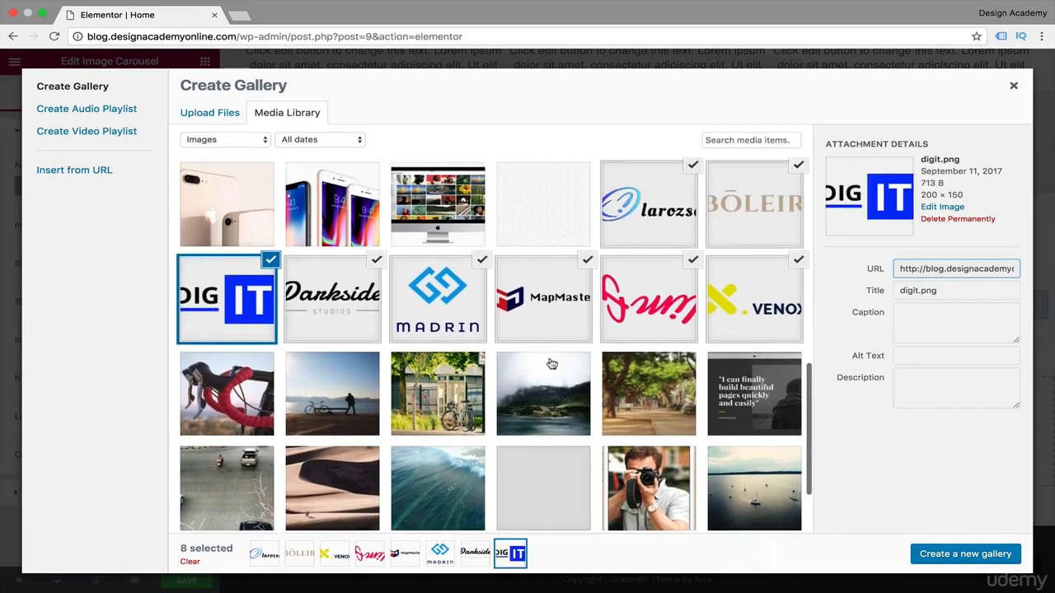
scroll(551, 363, "up", 3)
scroll(552, 363, "down", 1)
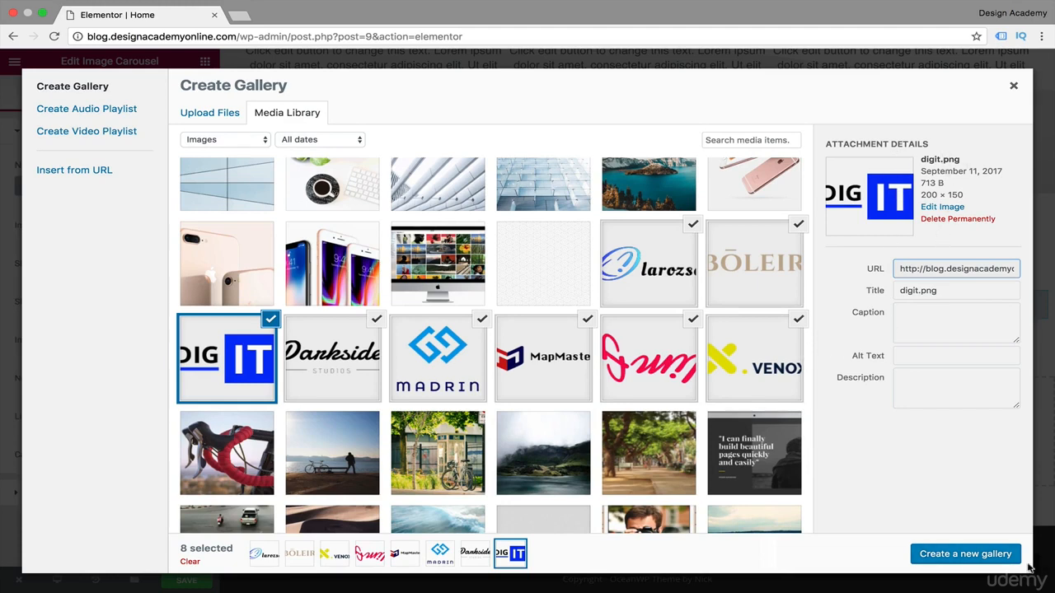
left_click(965, 557)
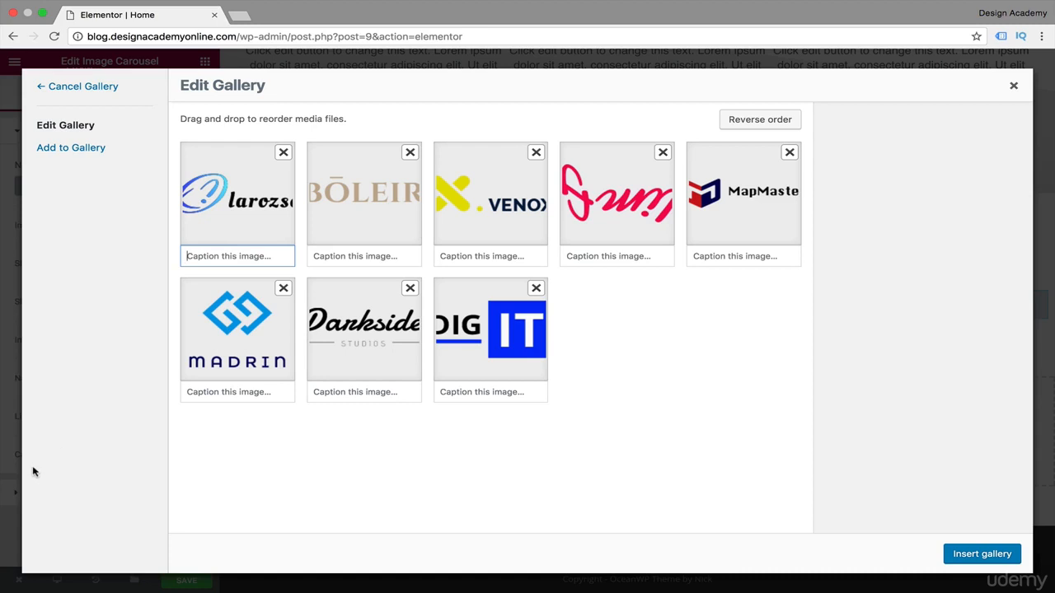
Caption the first three logos "our Tech suppliers", "Advertisers" and "Research Partners", and insert the gallery into the carousel.
type("our Tech suppliers")
left_click(391, 257)
type("A")
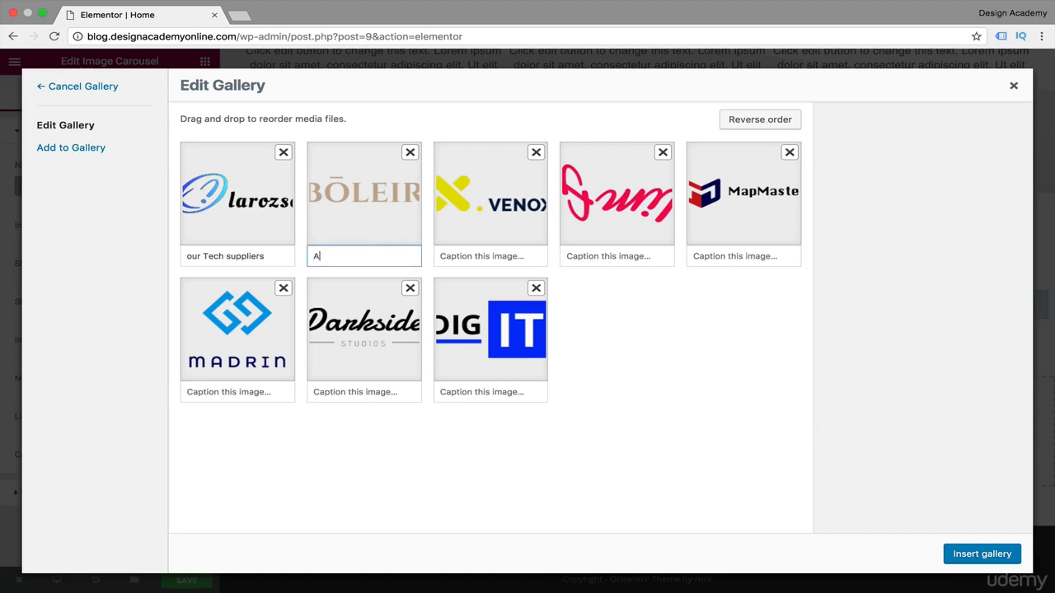
type("dvertisers")
left_click(484, 256)
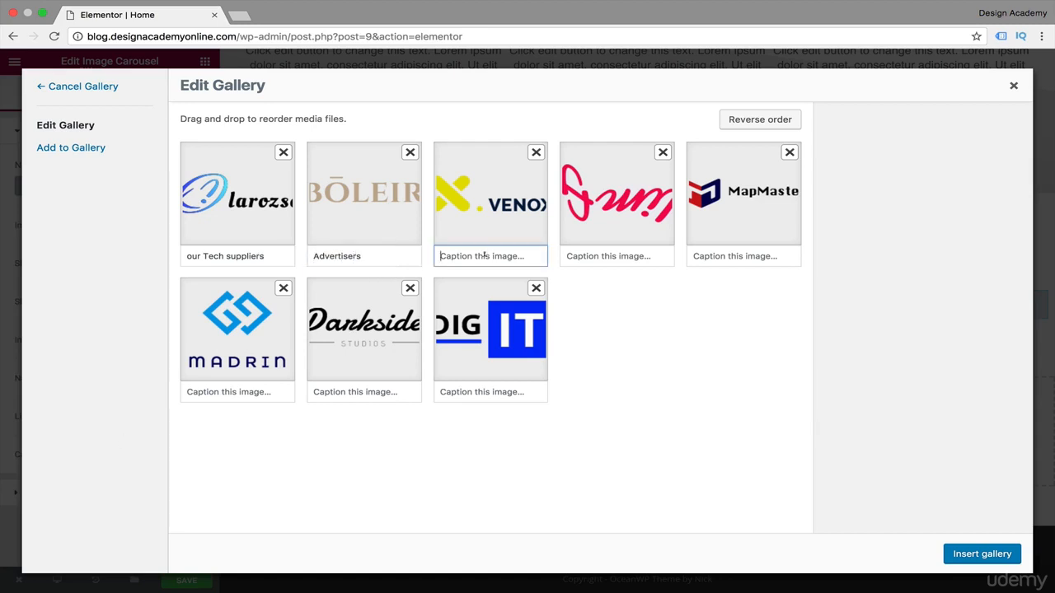
type("Research Partners")
left_click(982, 553)
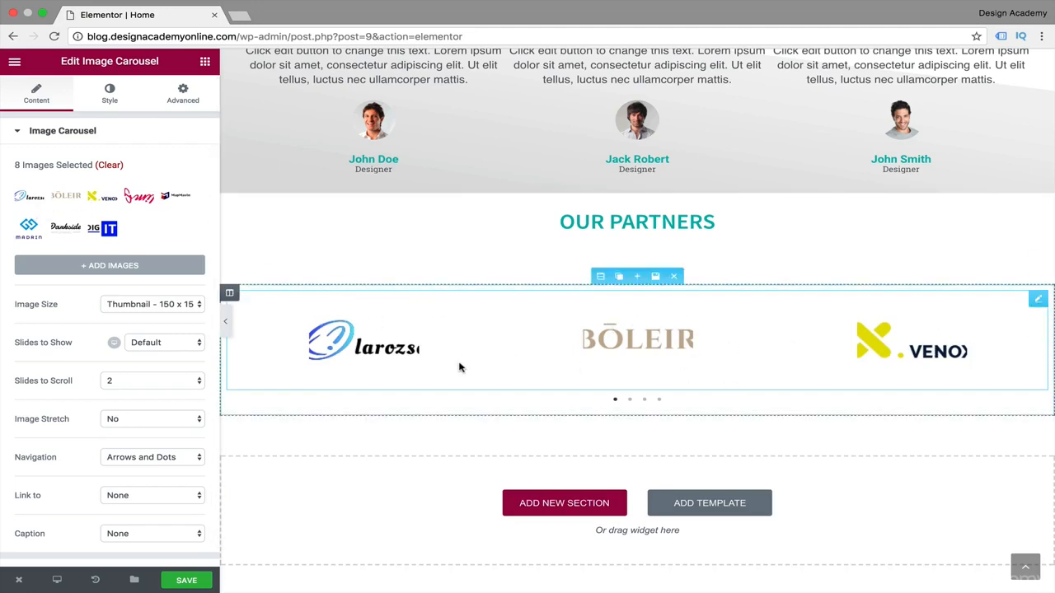
Set the partner carousel's image size to Medium - 300 x 300.
scroll(3, 366, "down", 1)
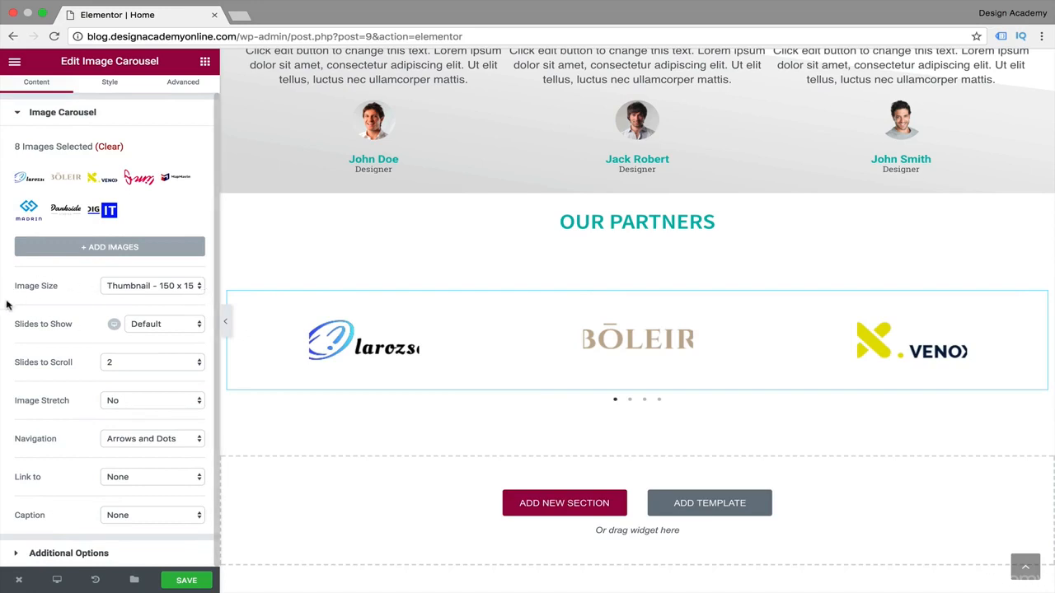
left_click(196, 286)
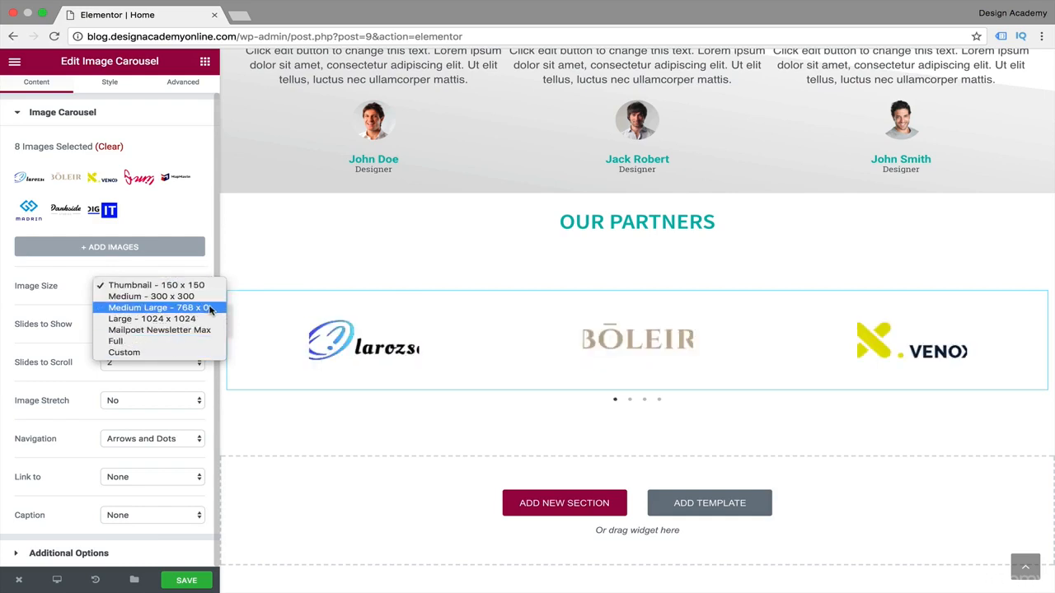
left_click(217, 301)
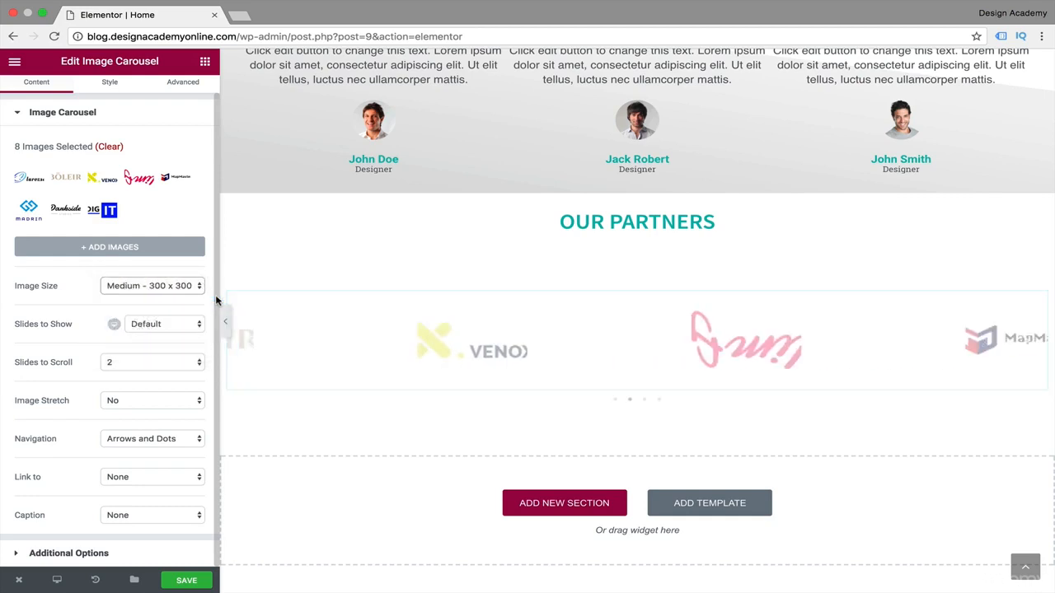
Try 5 slides to show in the partner carousel and settle on 4.
left_click(188, 326)
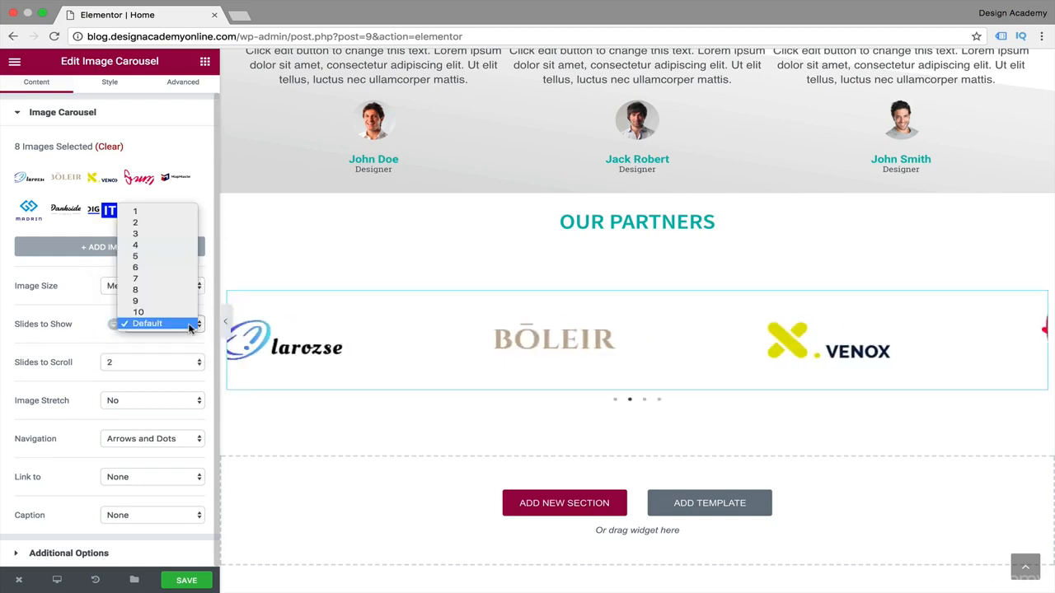
left_click(165, 257)
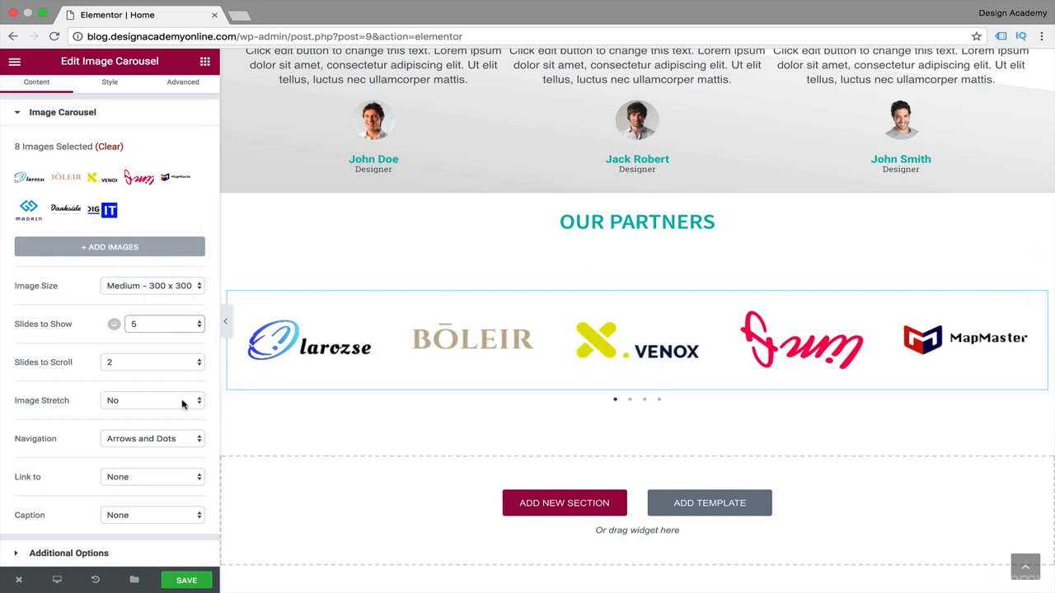
left_click(196, 332)
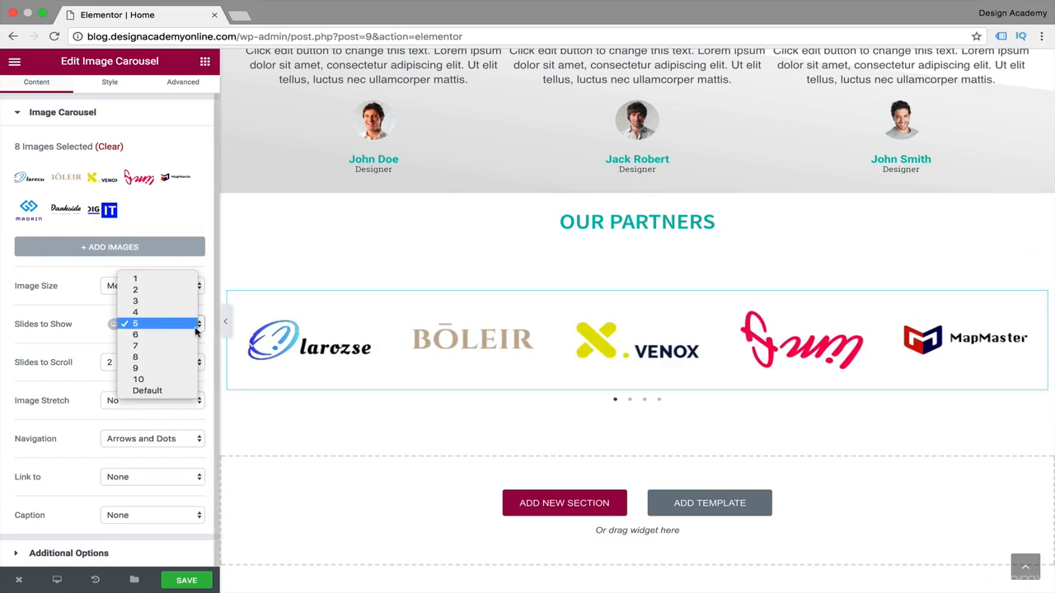
left_click(182, 311)
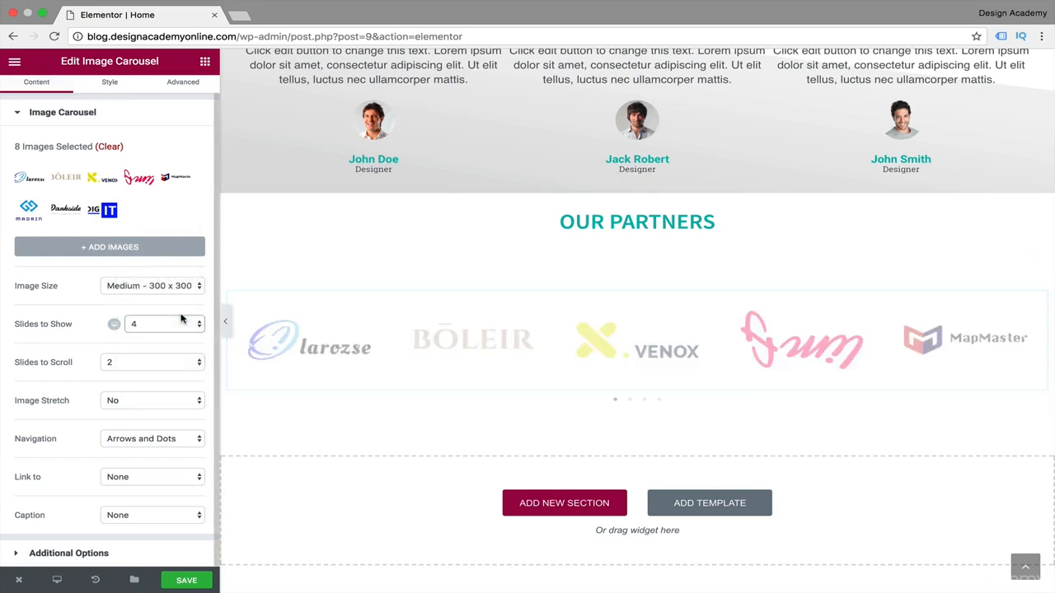
Set the partner carousel's slides to scroll to 4.
left_click(198, 363)
left_click(200, 360)
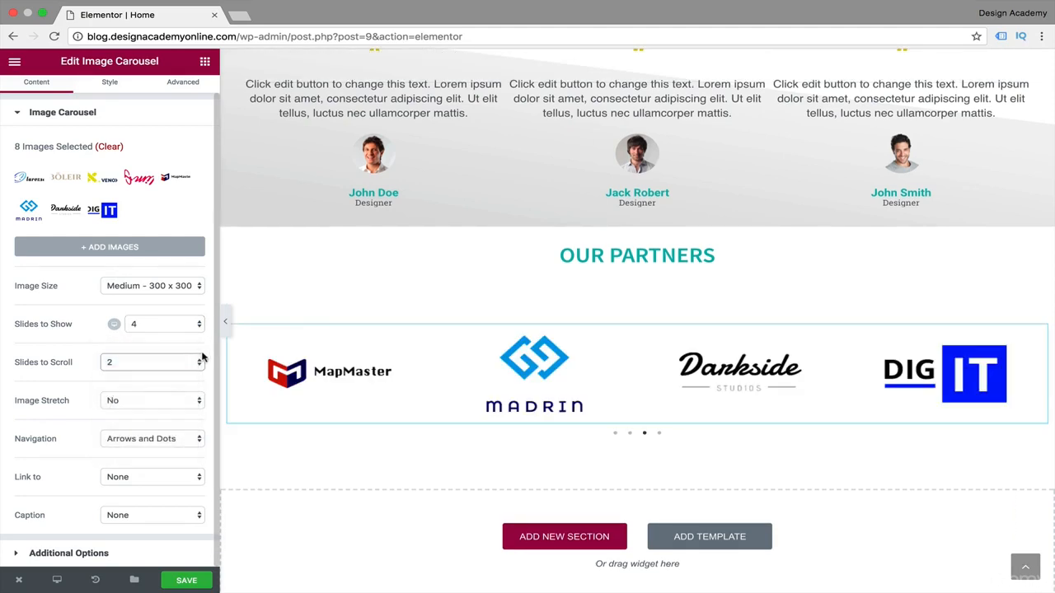
left_click(200, 360)
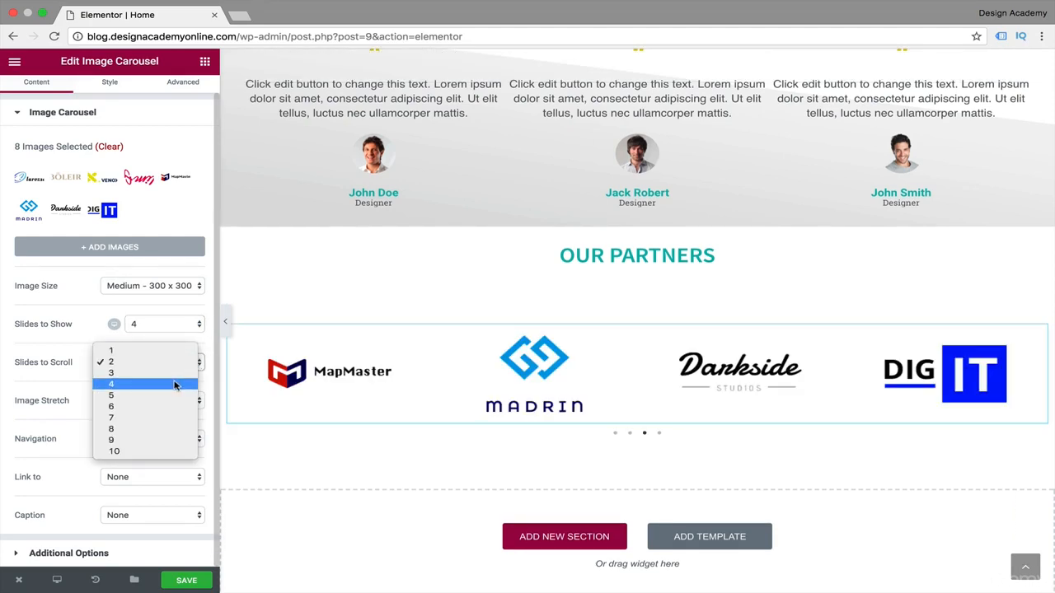
left_click(175, 385)
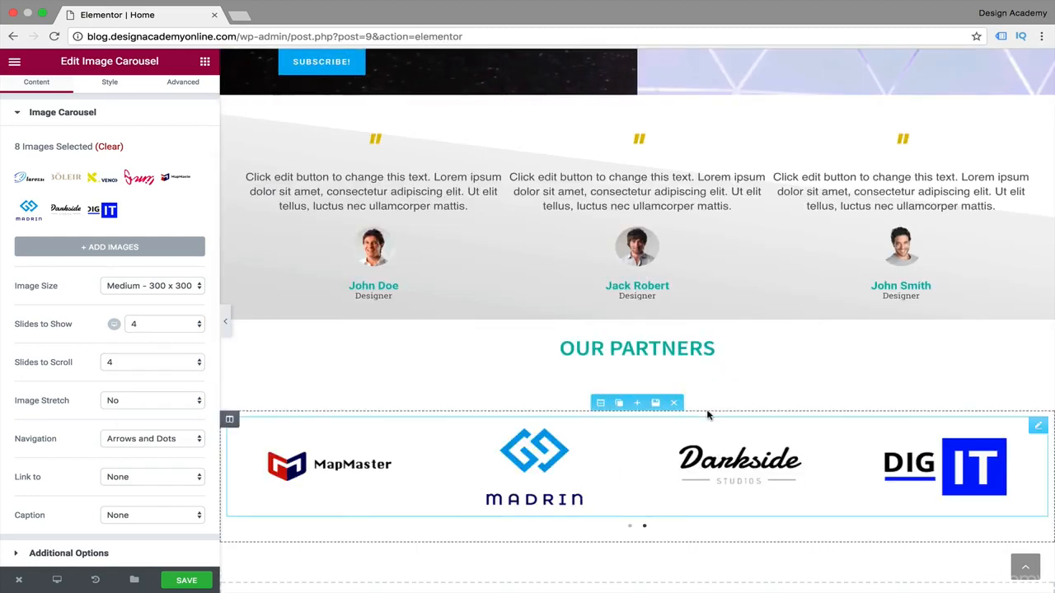
Try 2 slides to scroll in the partner carousel and set the value back to 4.
left_click(199, 363)
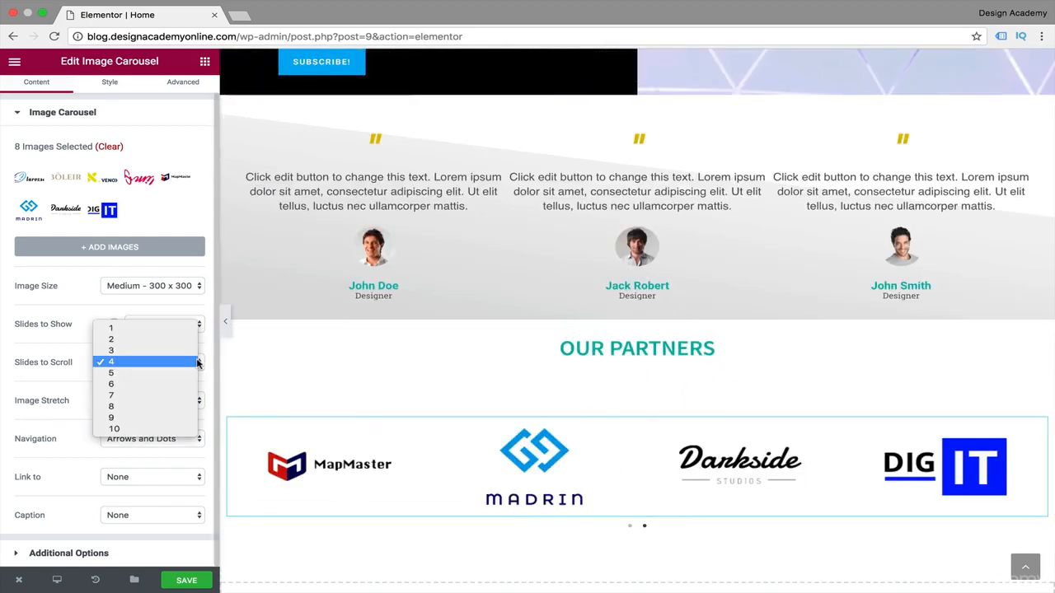
left_click(177, 339)
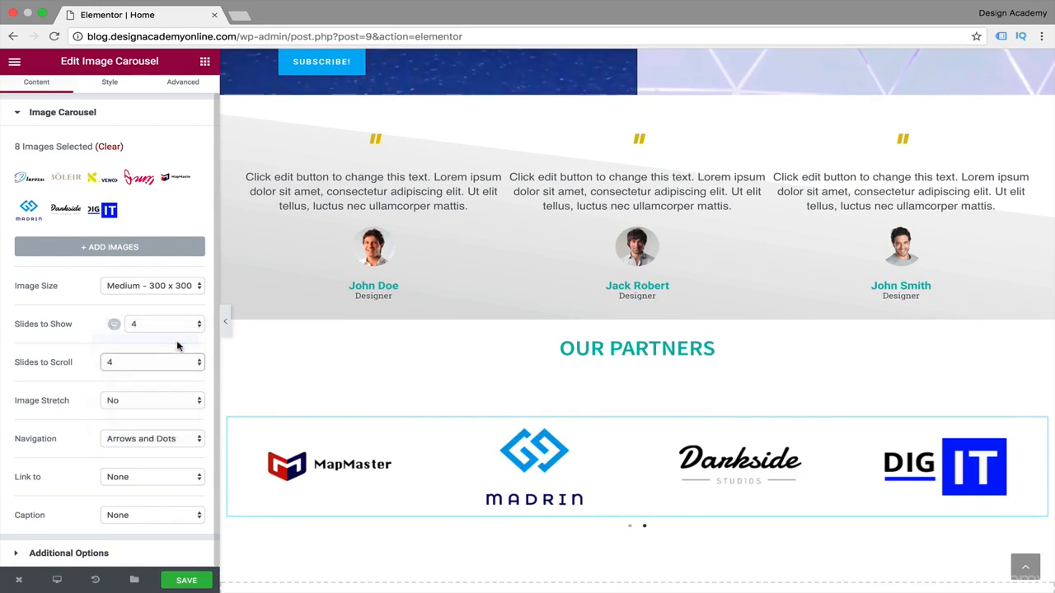
left_click(181, 362)
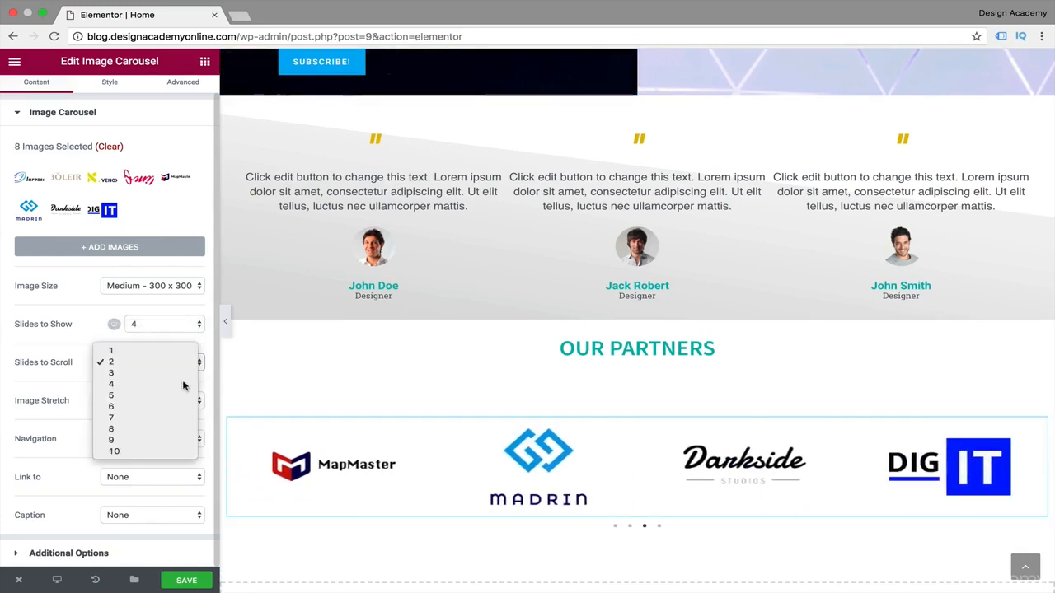
left_click(183, 384)
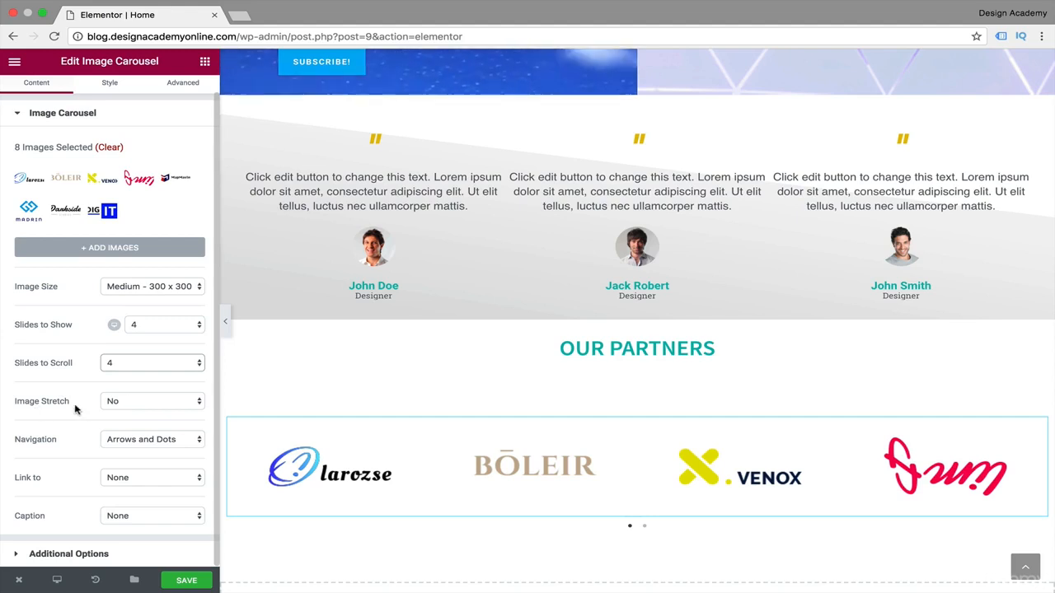
Try stretching the images in the partner carousel and set Image Stretch back to No.
left_click(200, 402)
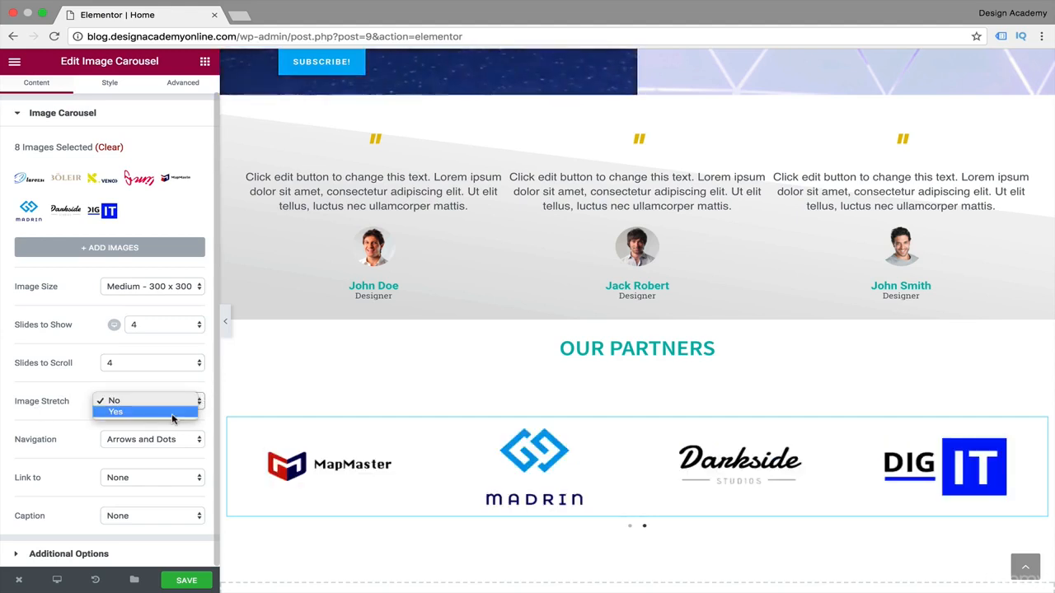
left_click(171, 414)
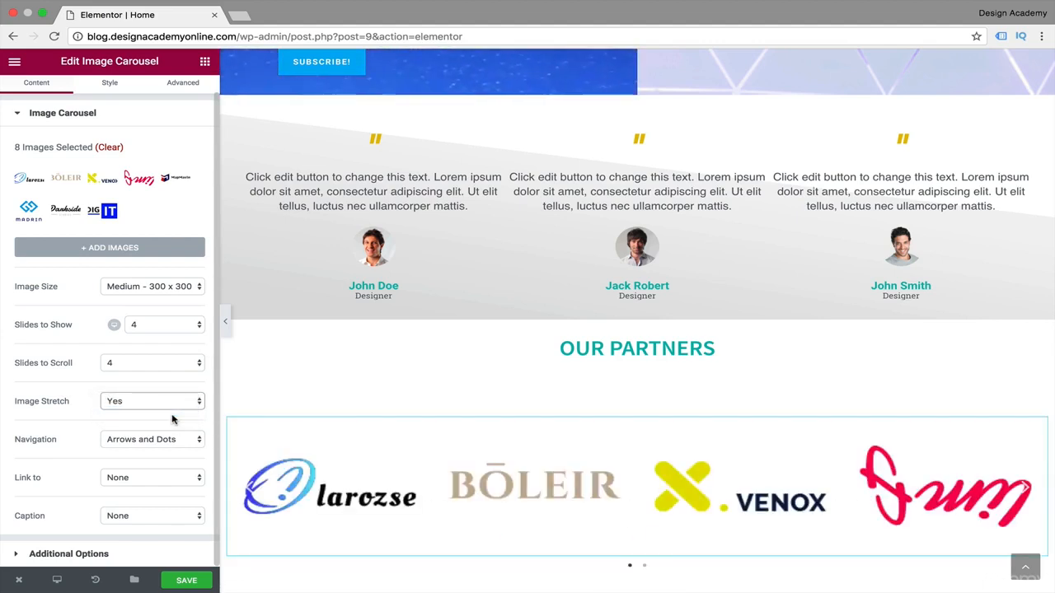
left_click(198, 401)
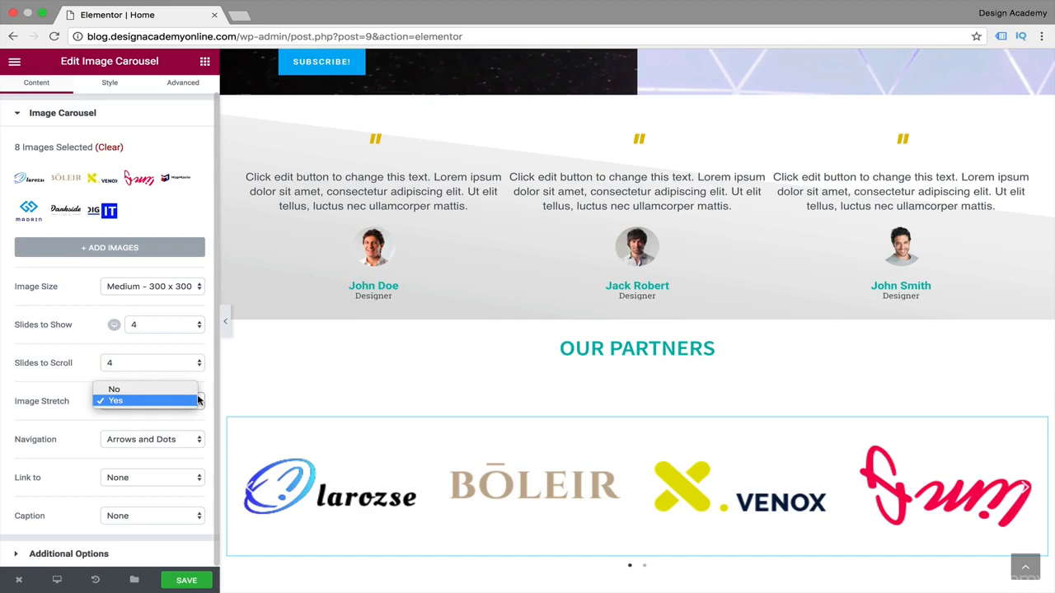
left_click(178, 389)
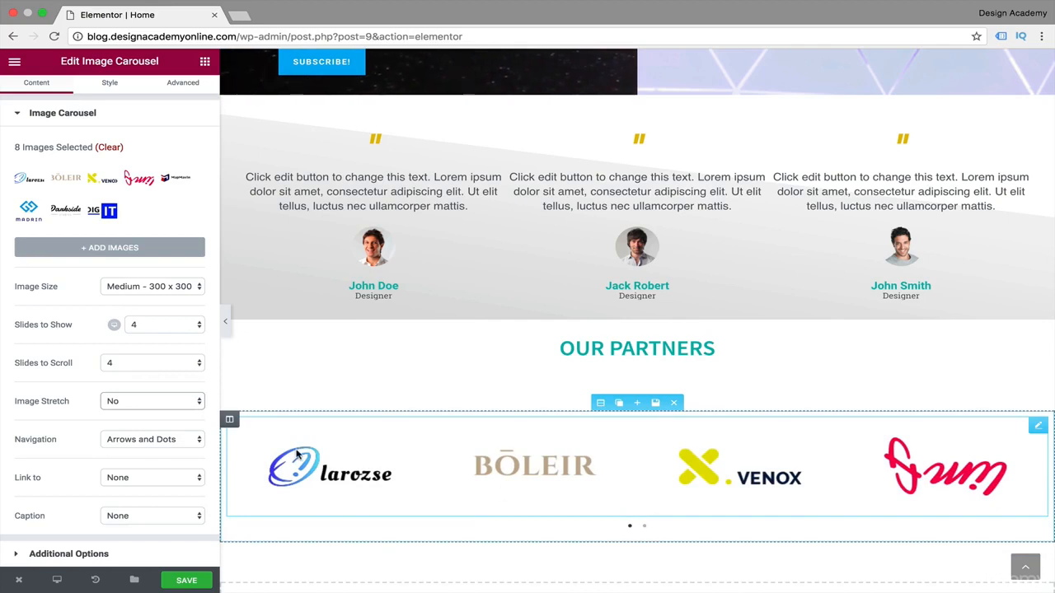
Set the partner carousel's navigation to Arrows only and test paging back through the slides.
left_click(199, 443)
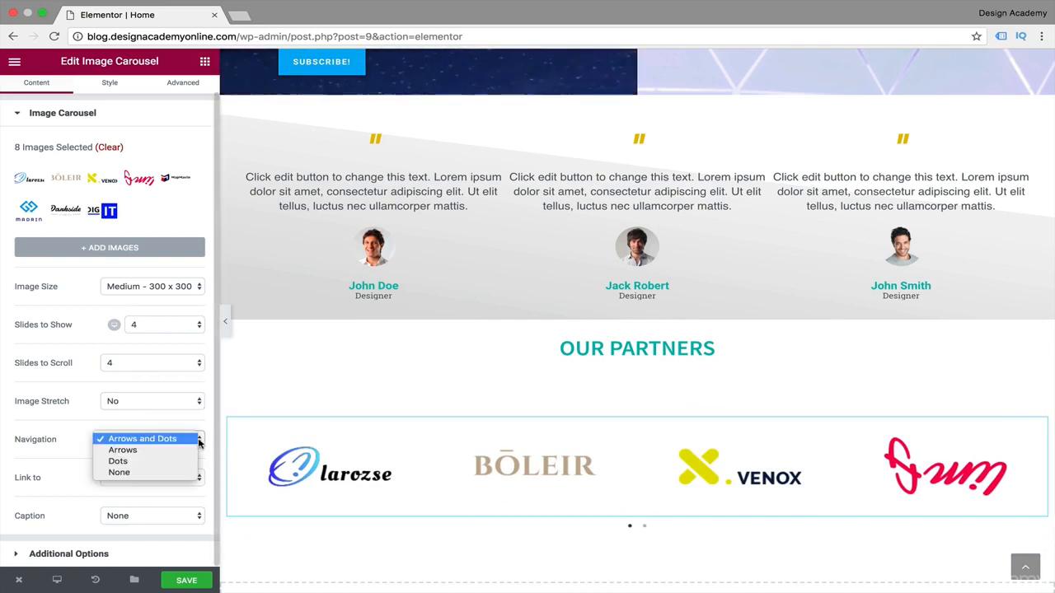
left_click(177, 451)
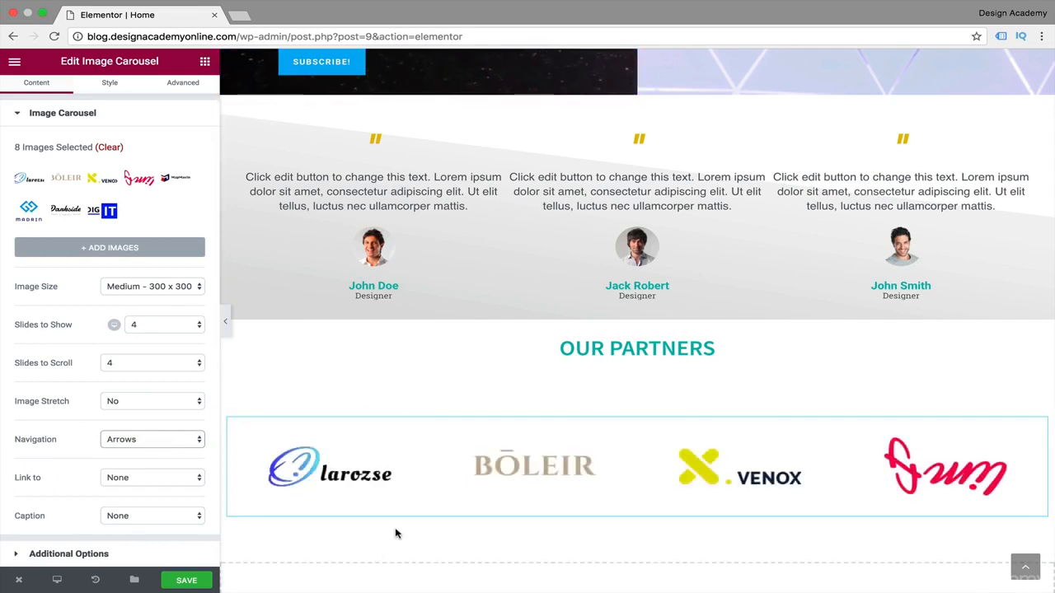
left_click(248, 474)
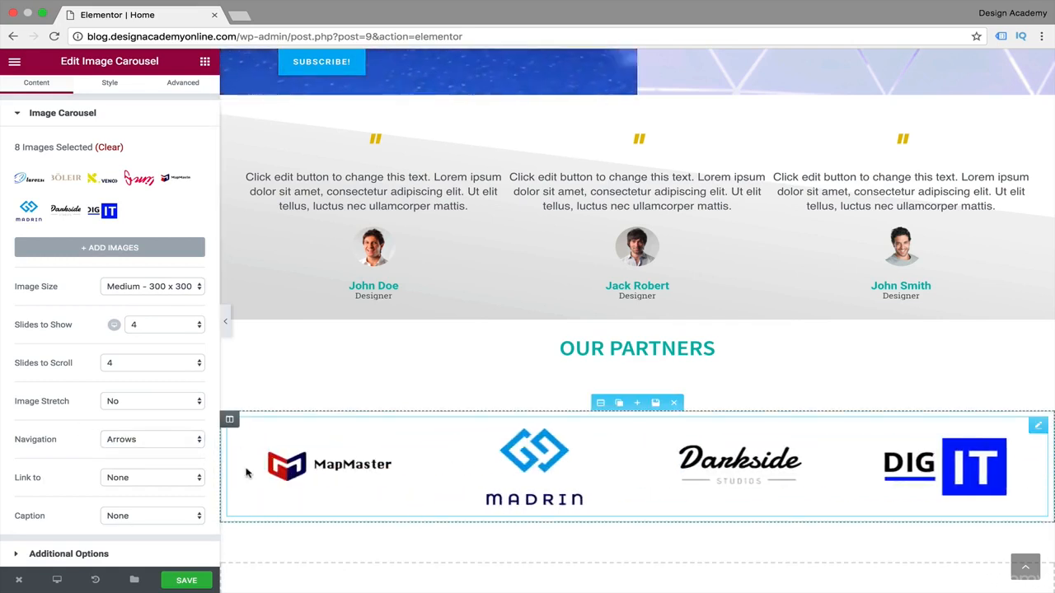
left_click(246, 473)
left_click(246, 473)
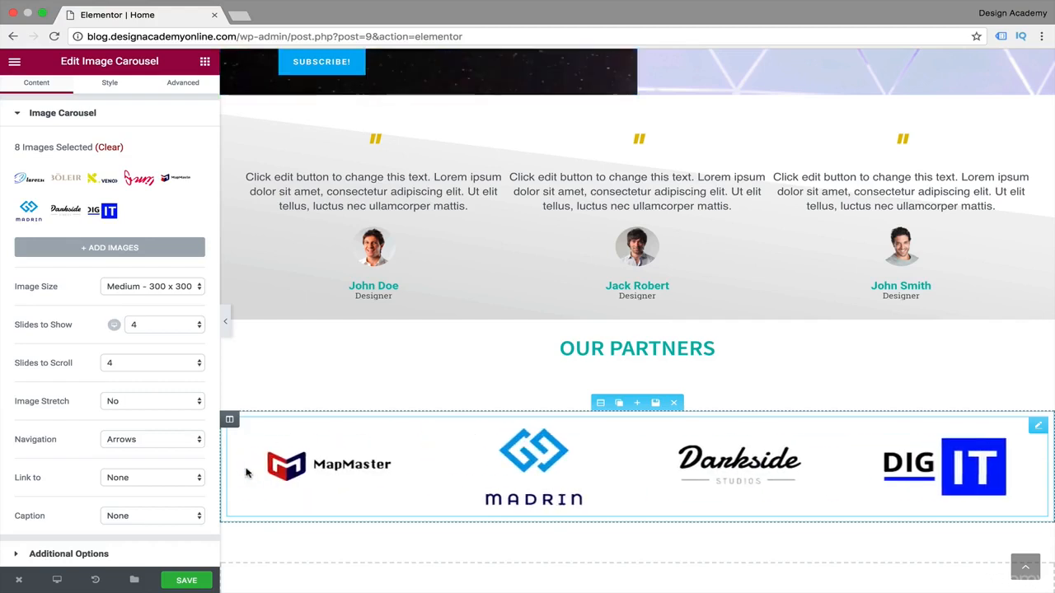
left_click(197, 481)
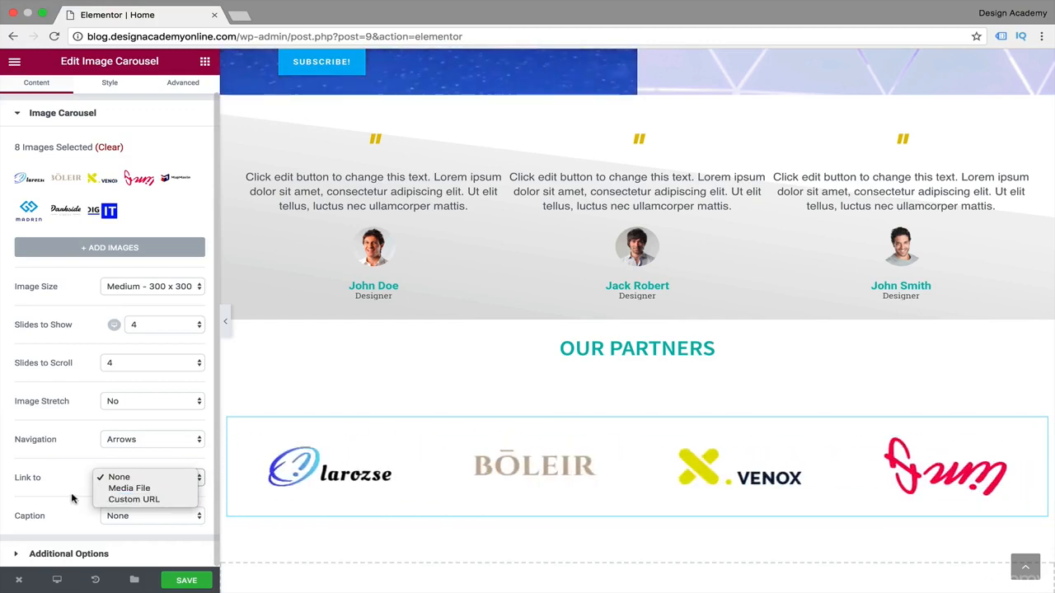
left_click(72, 496)
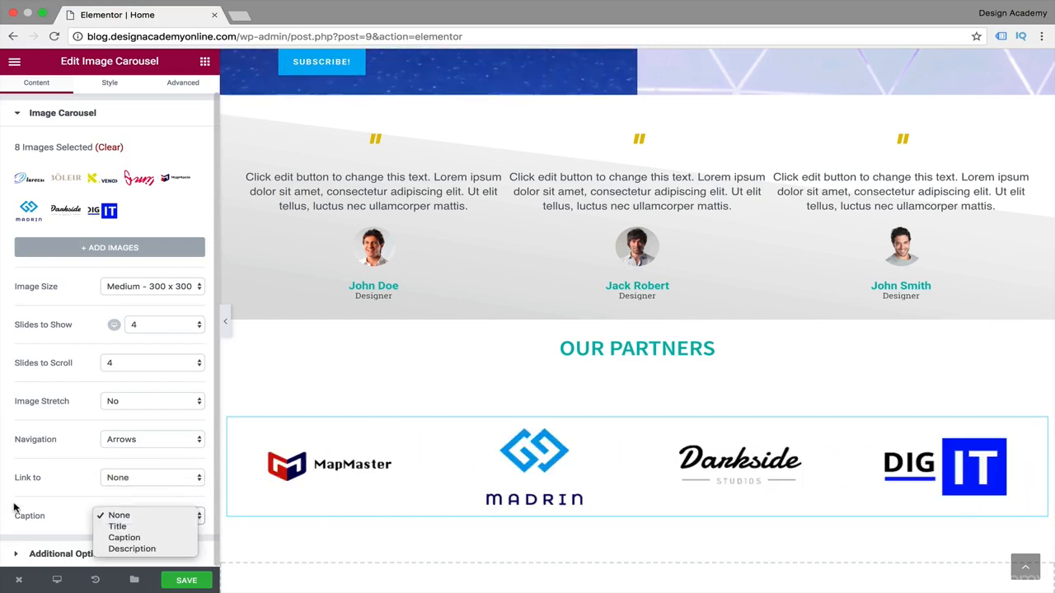
left_click(14, 505)
Try the Caption, Title and Description options as captions under the partner logos and set Caption back to None.
left_click(196, 517)
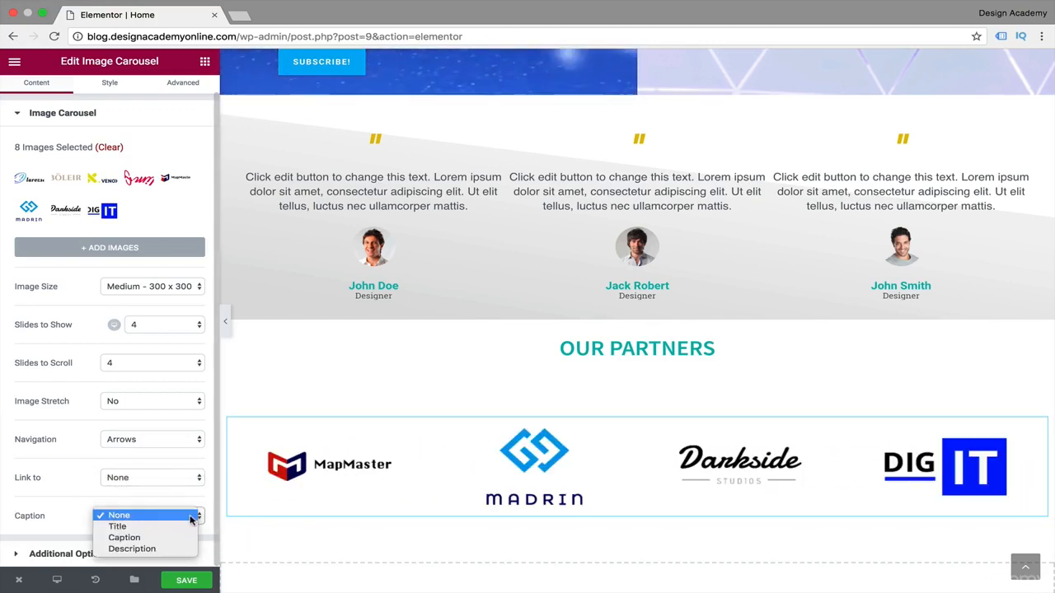
left_click(168, 537)
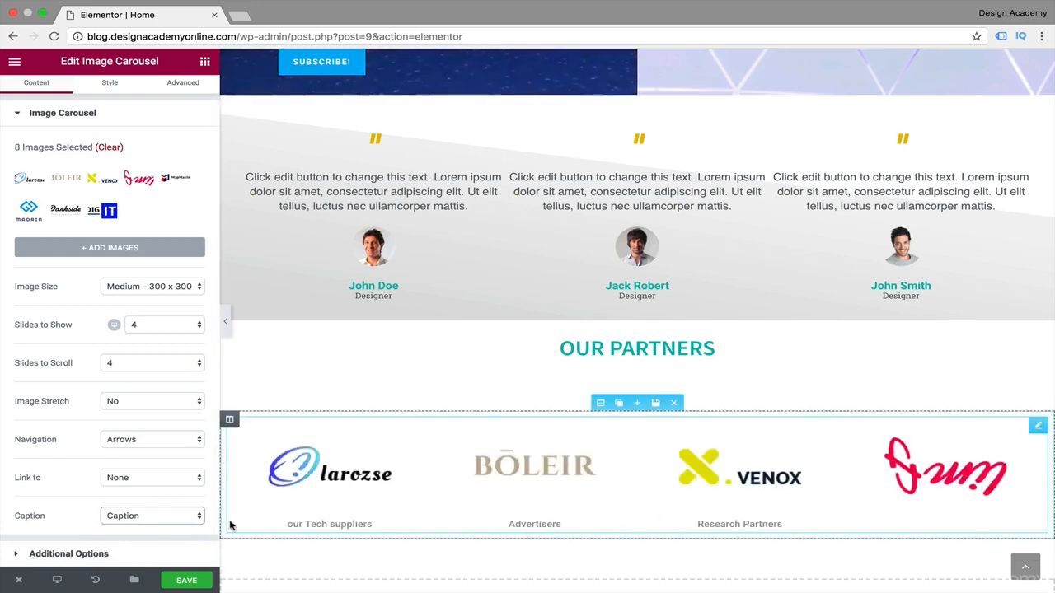
left_click(200, 516)
left_click(165, 509)
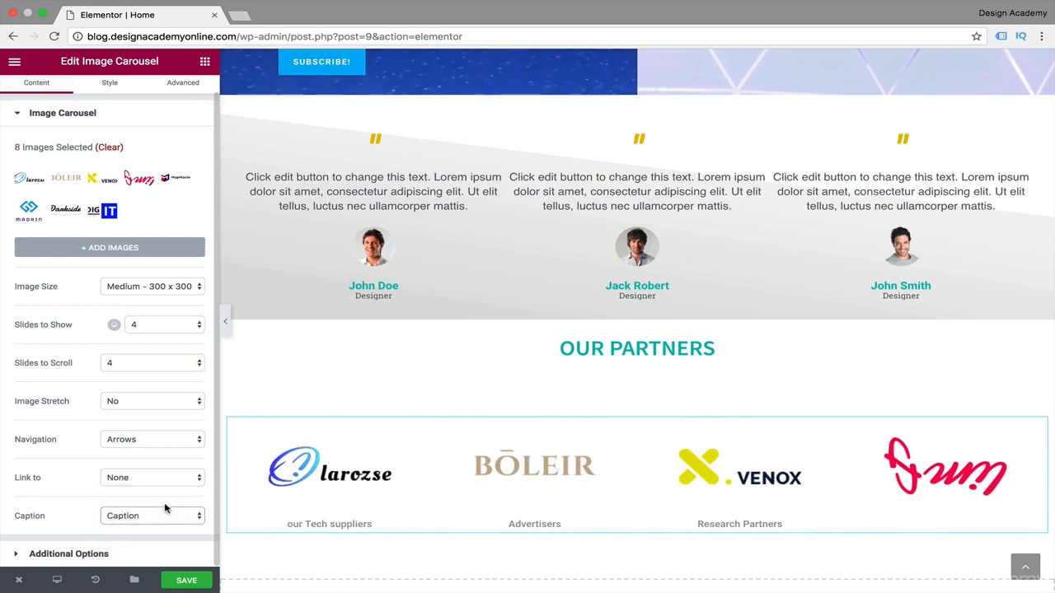
key("Up")
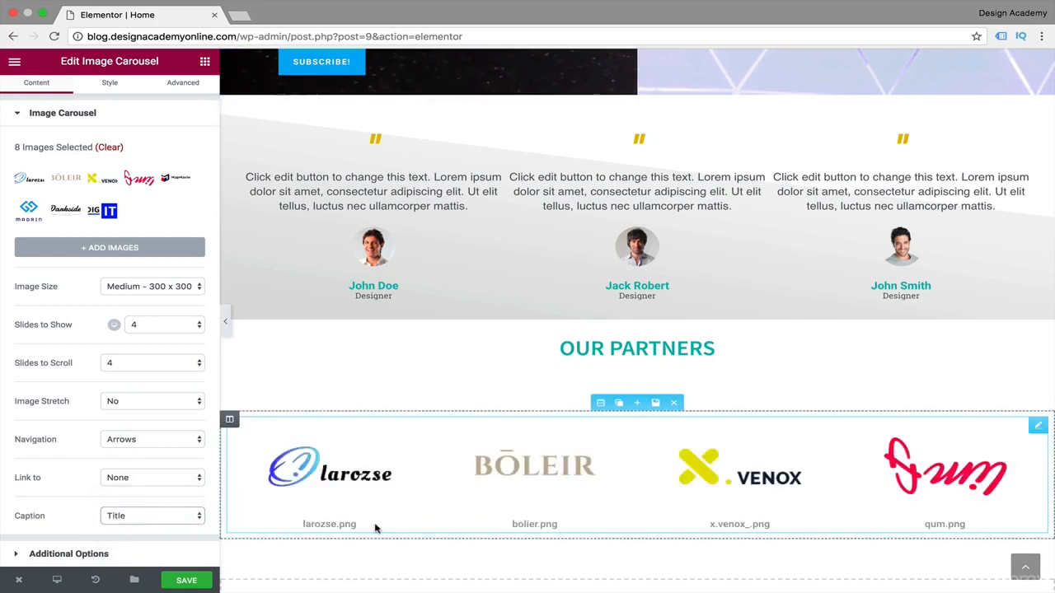
left_click(152, 516)
left_click(144, 537)
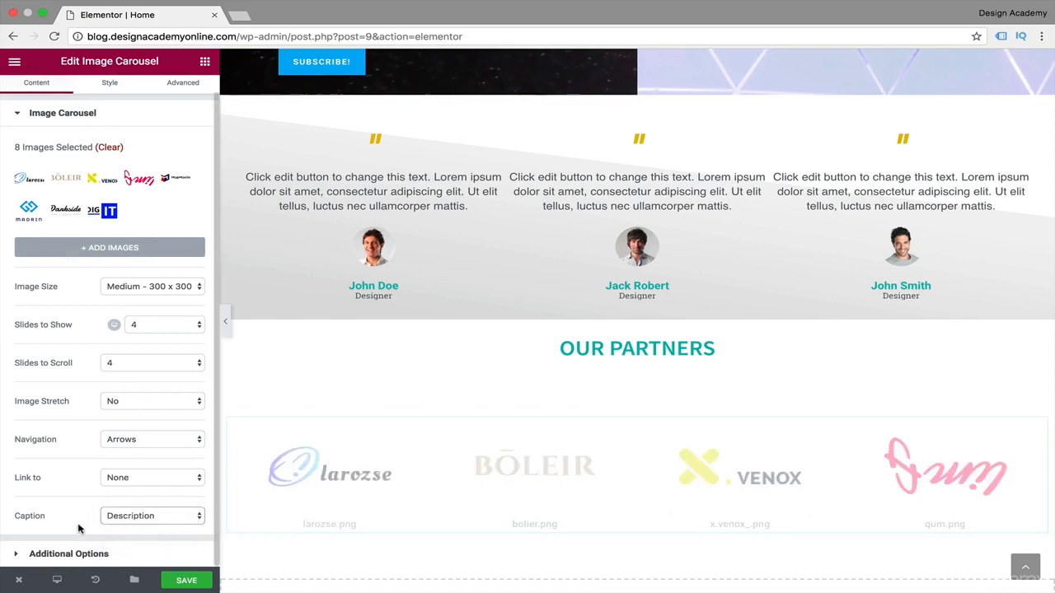
left_click(189, 516)
left_click(124, 476)
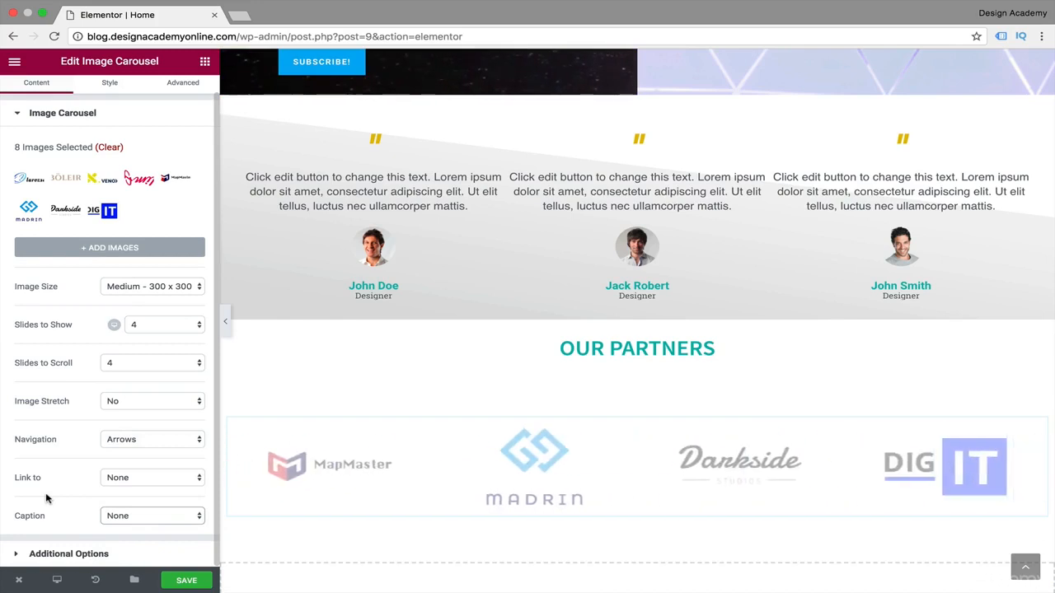
In the partner carousel's additional options, keep Autoplay on and set the Autoplay Speed to 4000.
left_click(18, 555)
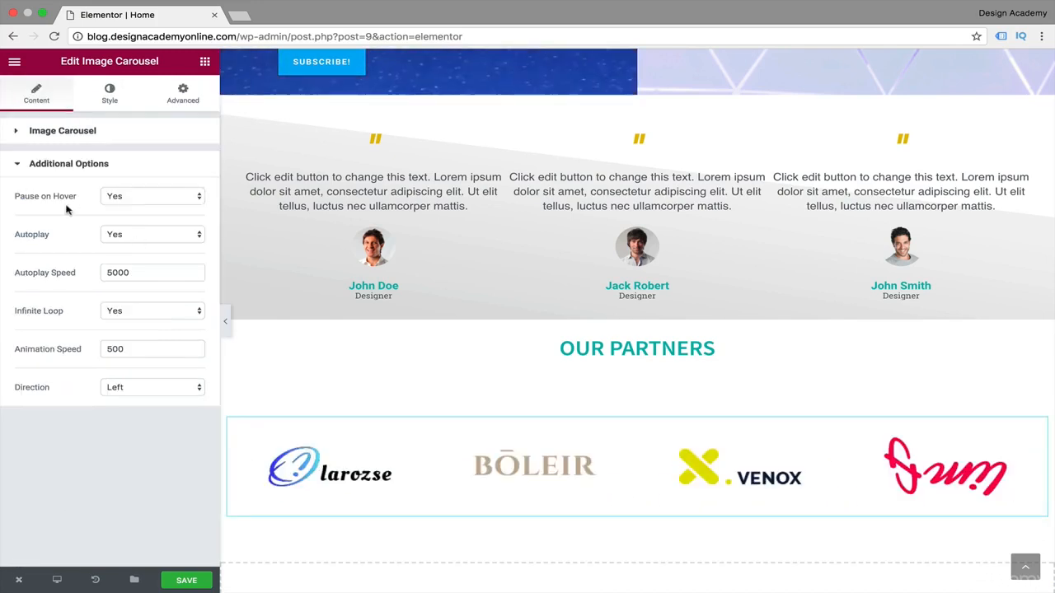
left_click(197, 239)
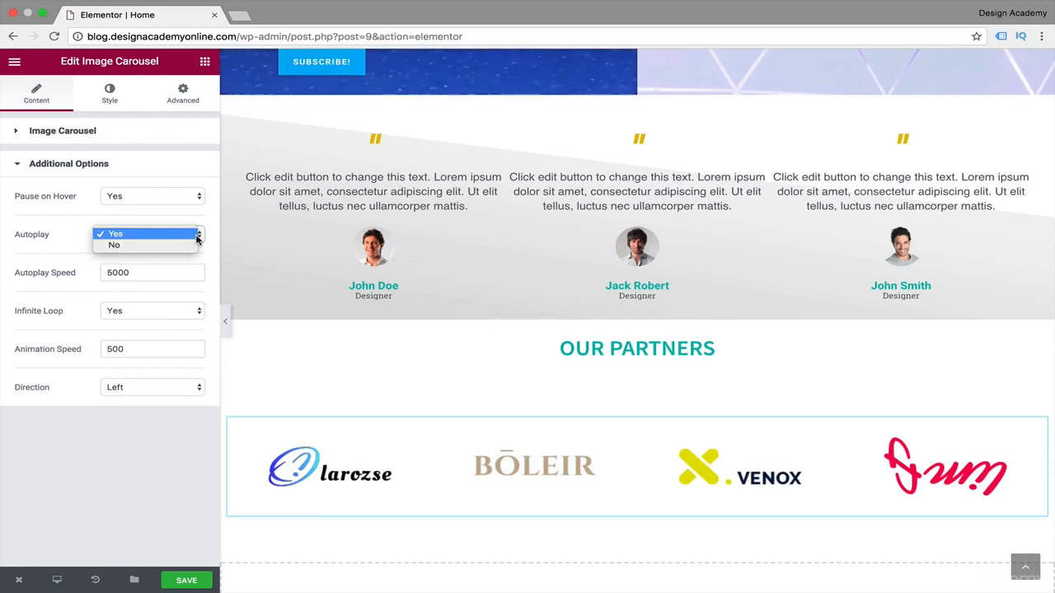
left_click(50, 244)
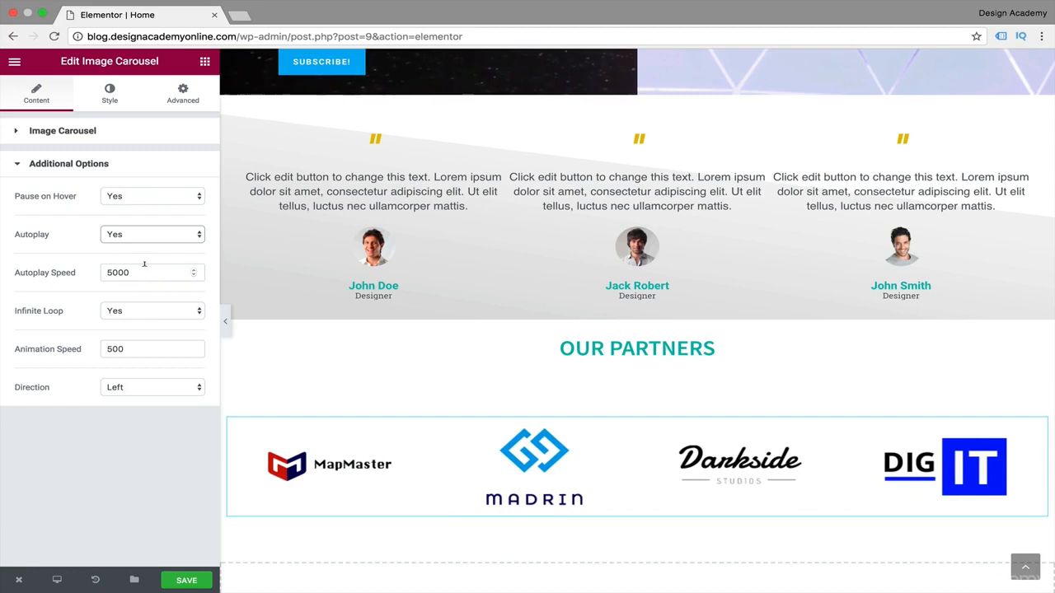
left_click_drag(132, 272, 78, 275)
type("4")
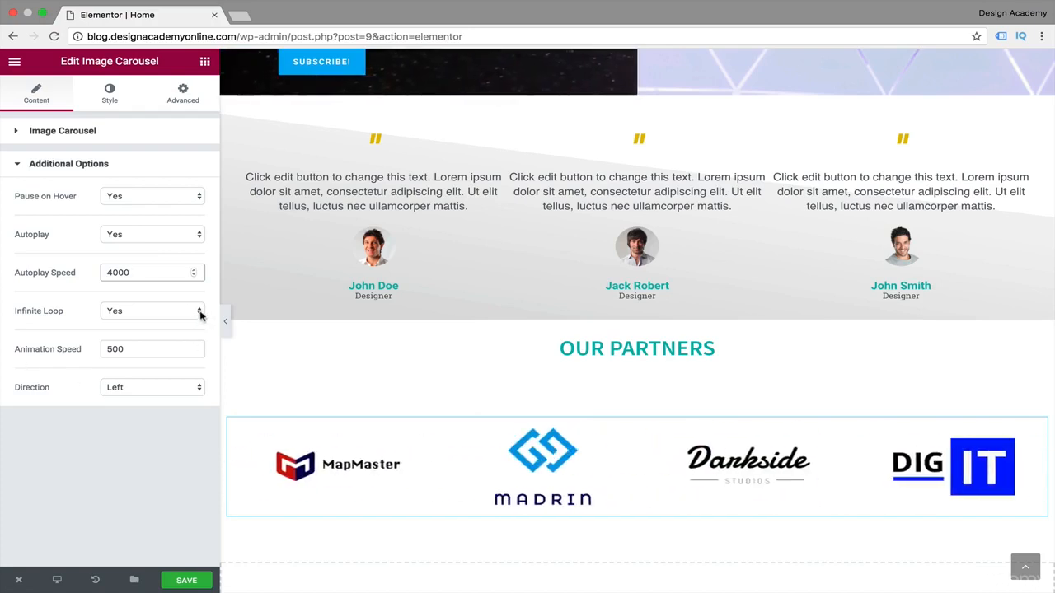
Try an Animation Speed of 1000 for the partner carousel and set it back to 500, leaving the direction at Left.
left_click(195, 353)
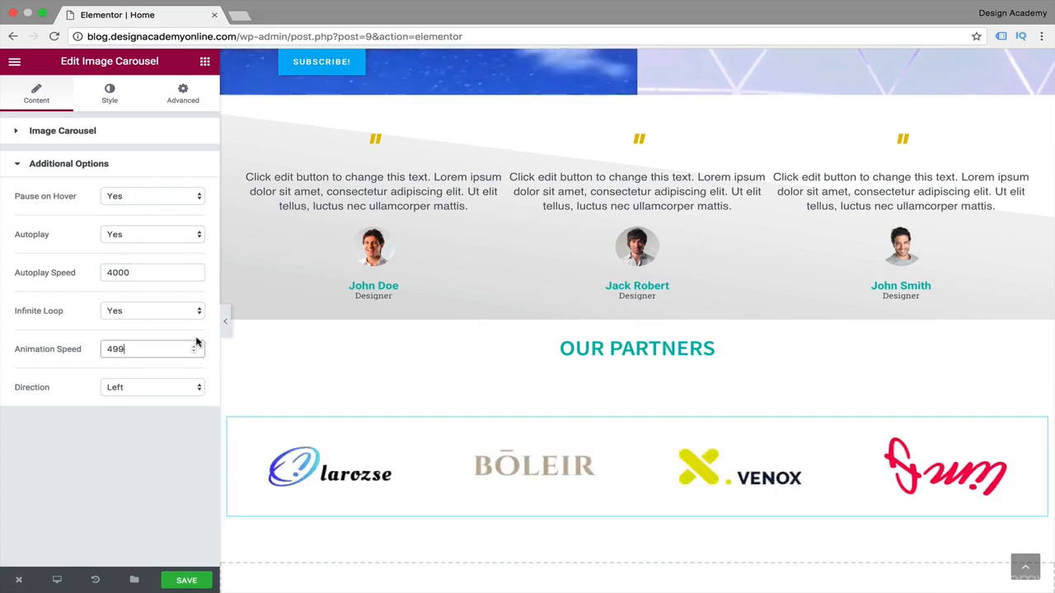
left_click(192, 345)
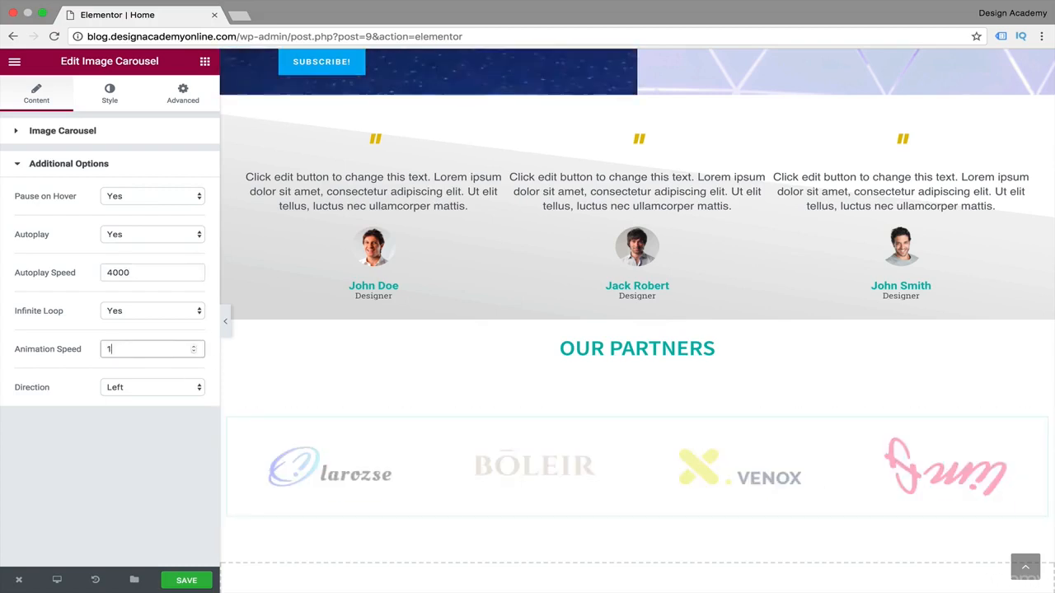
type("1000")
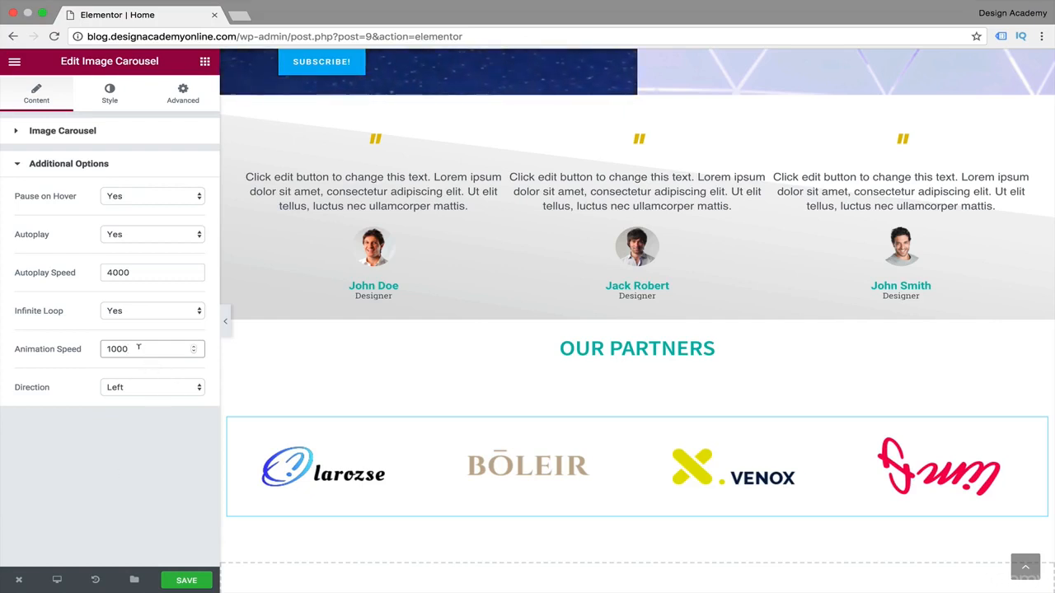
left_click_drag(138, 347, 85, 351)
type("500")
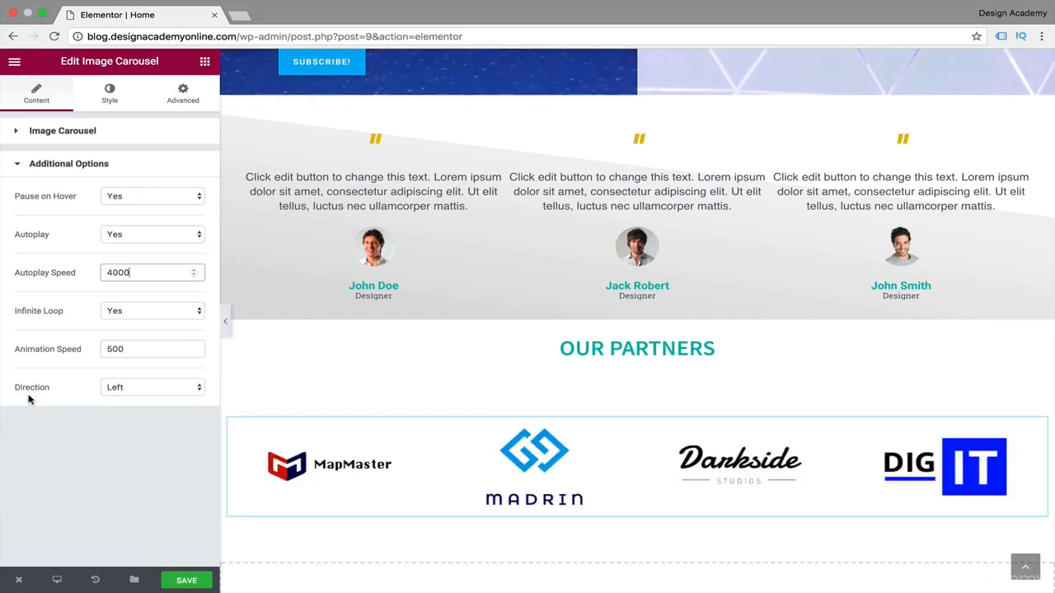
left_click(198, 392)
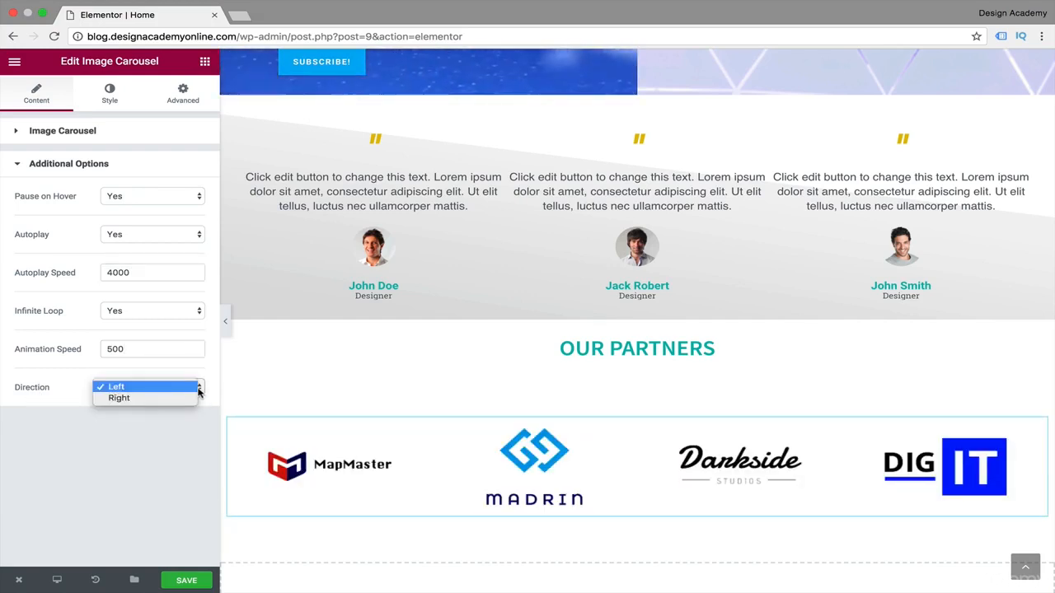
key("Escape")
Keep the carousel's navigation arrows inside, try gold #e2bd00 as their color and settle on the teal swatch.
left_click(116, 98)
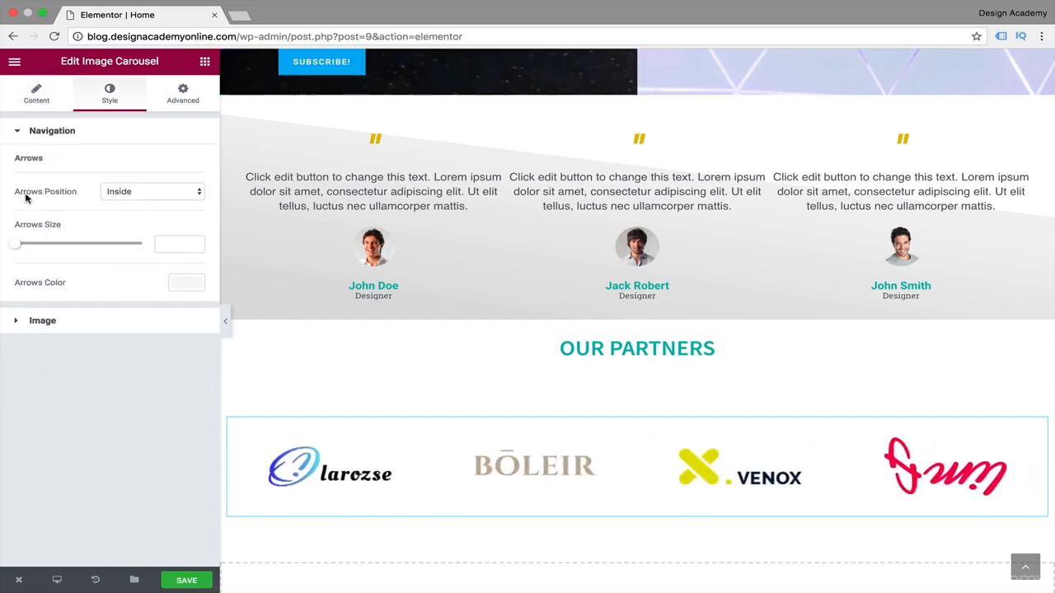
left_click(199, 192)
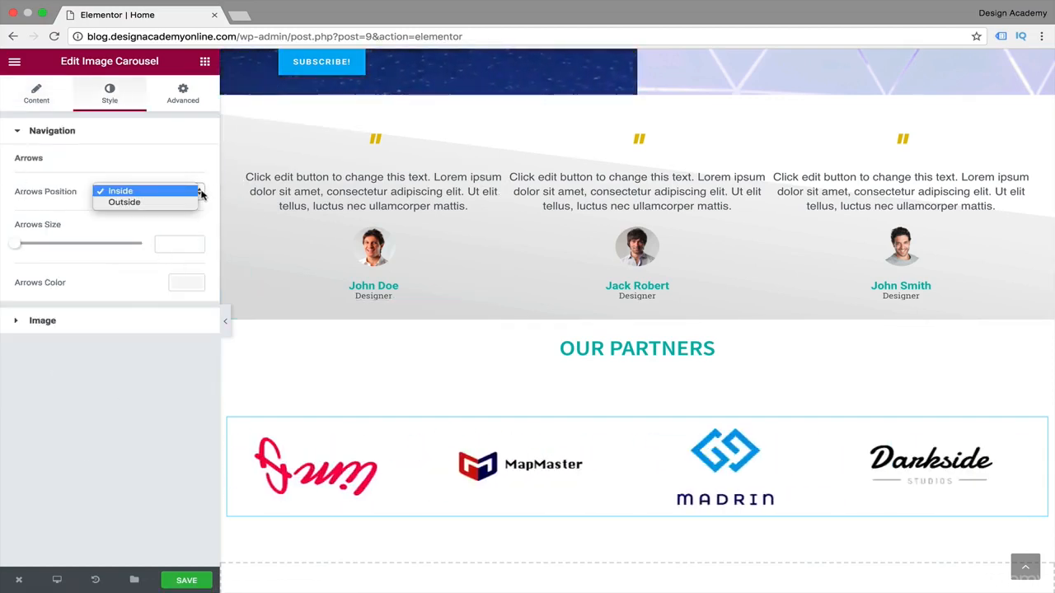
left_click(210, 181)
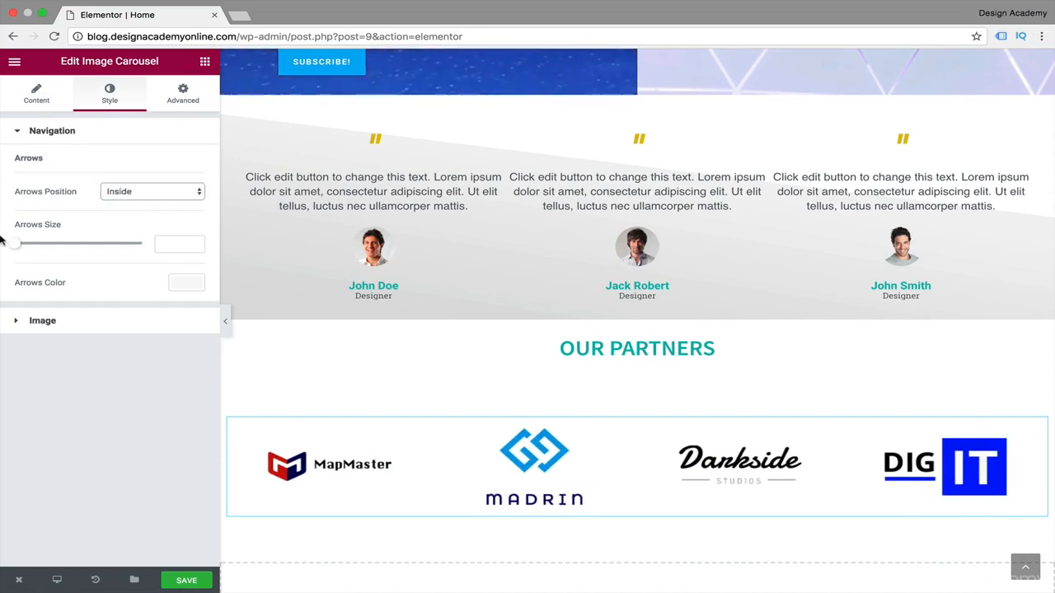
left_click(186, 283)
left_click(114, 437)
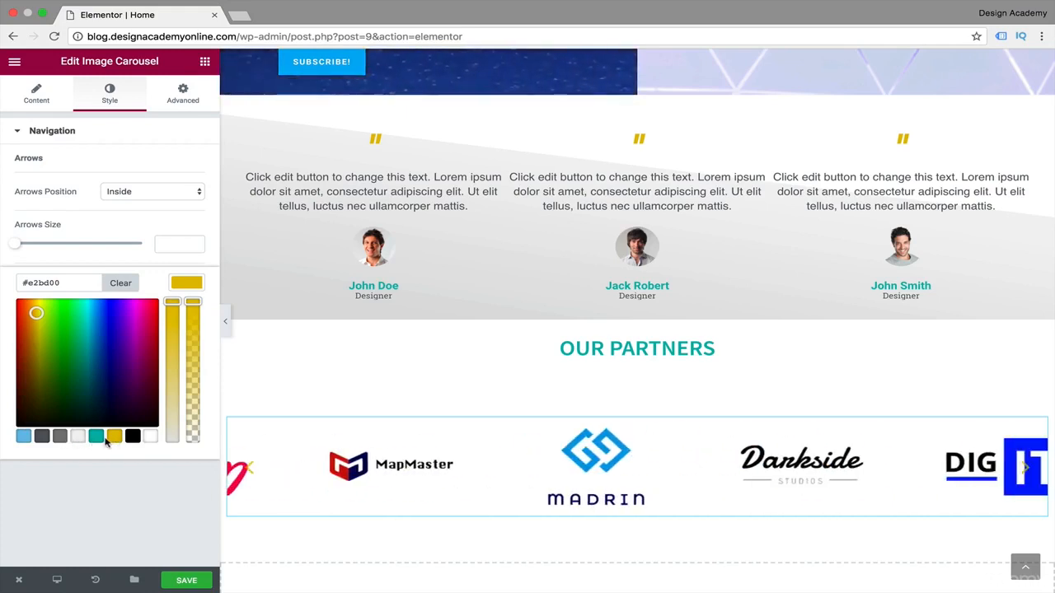
left_click(95, 437)
left_click(104, 454)
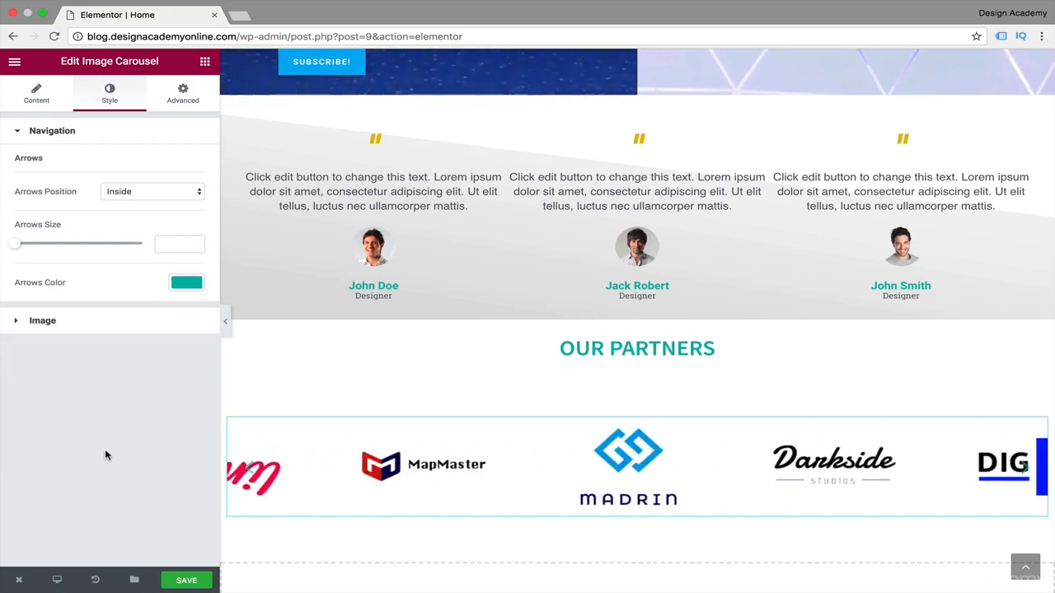
left_click(16, 323)
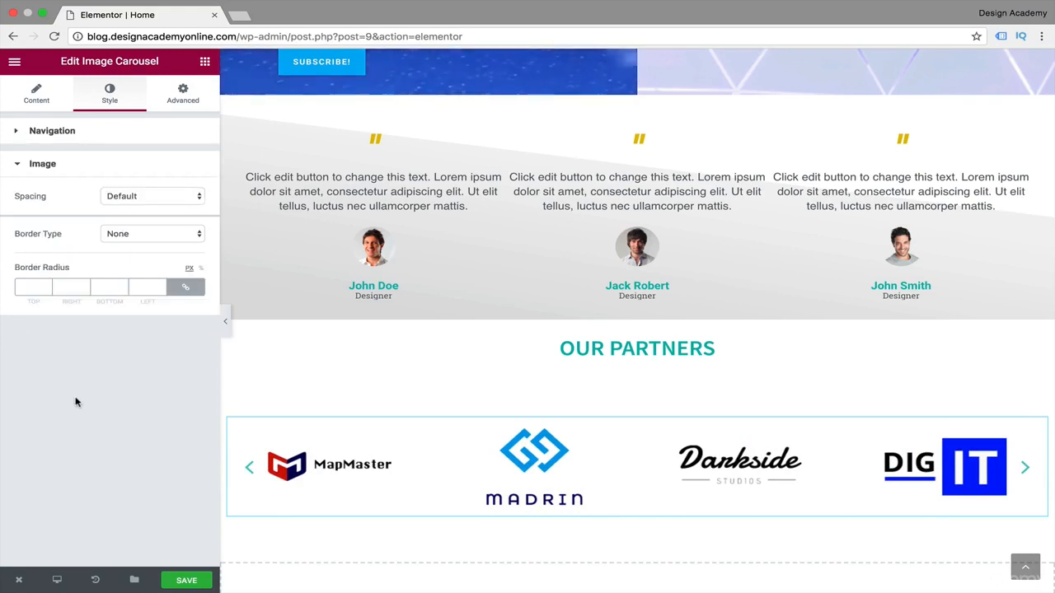
left_click(33, 164)
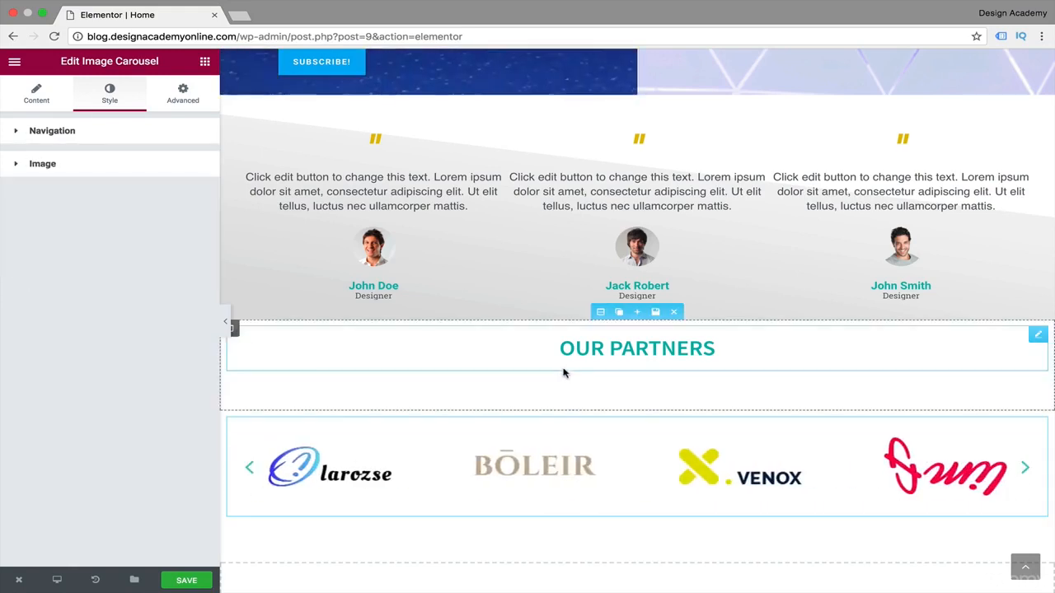
Stretch the partner carousel's section, set its Content Width to Full Width and preview the page without the editing panel.
left_click(600, 402)
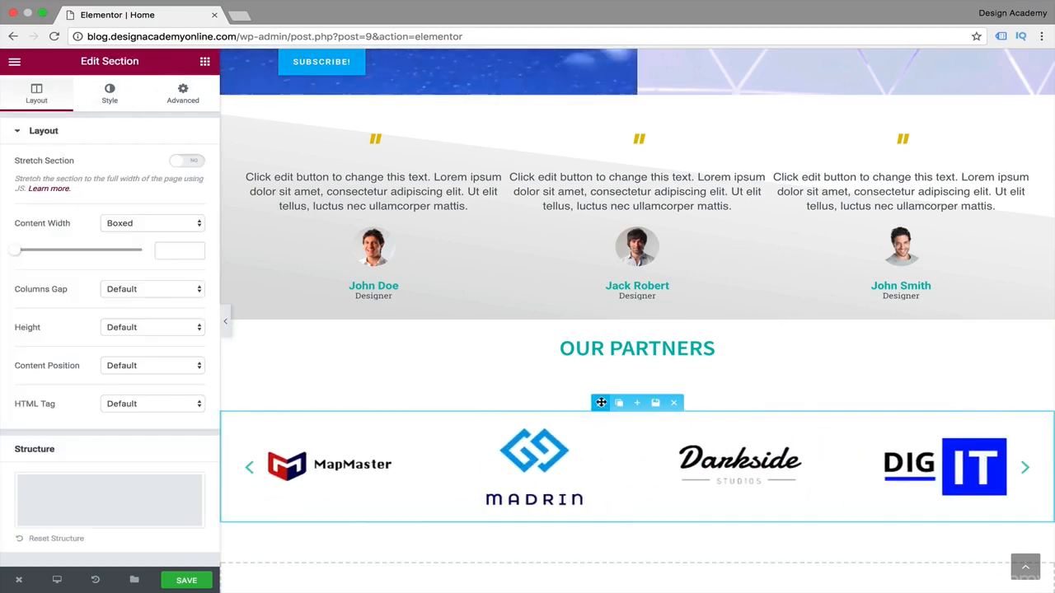
left_click(179, 162)
left_click(196, 222)
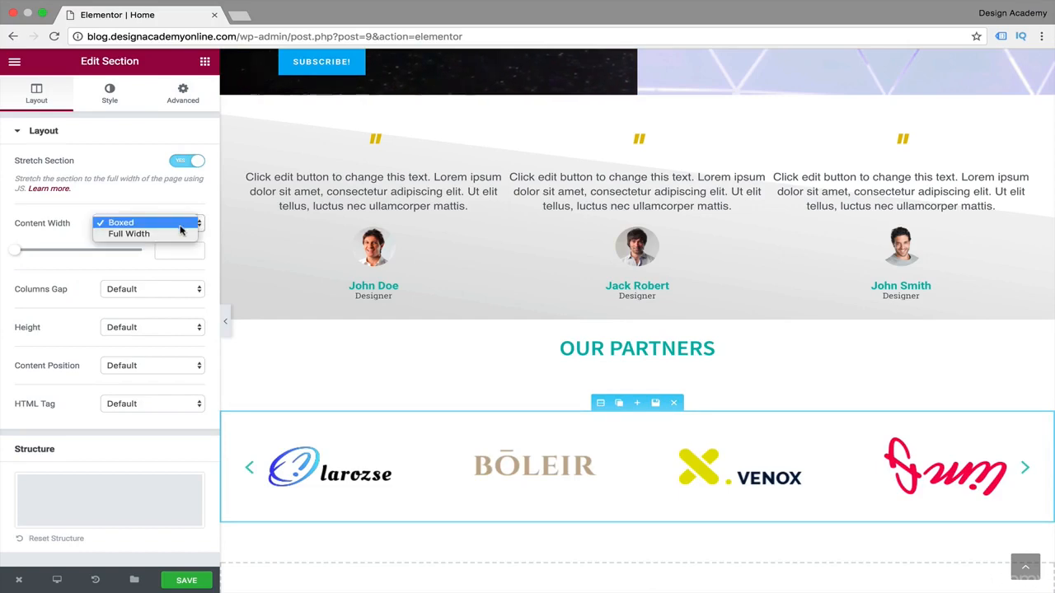
left_click(181, 233)
left_click(225, 322)
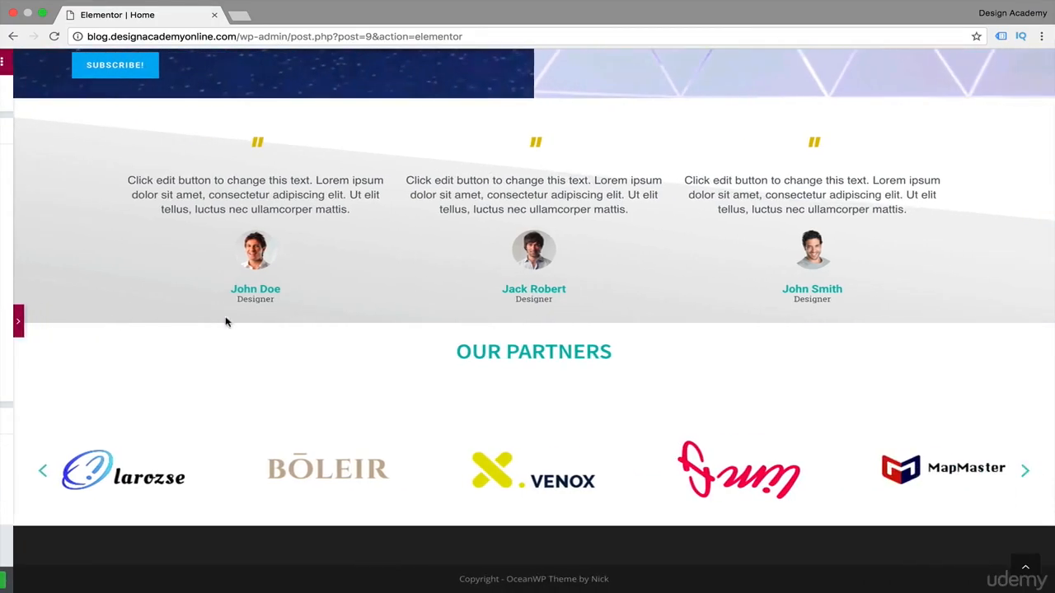
left_click(6, 318)
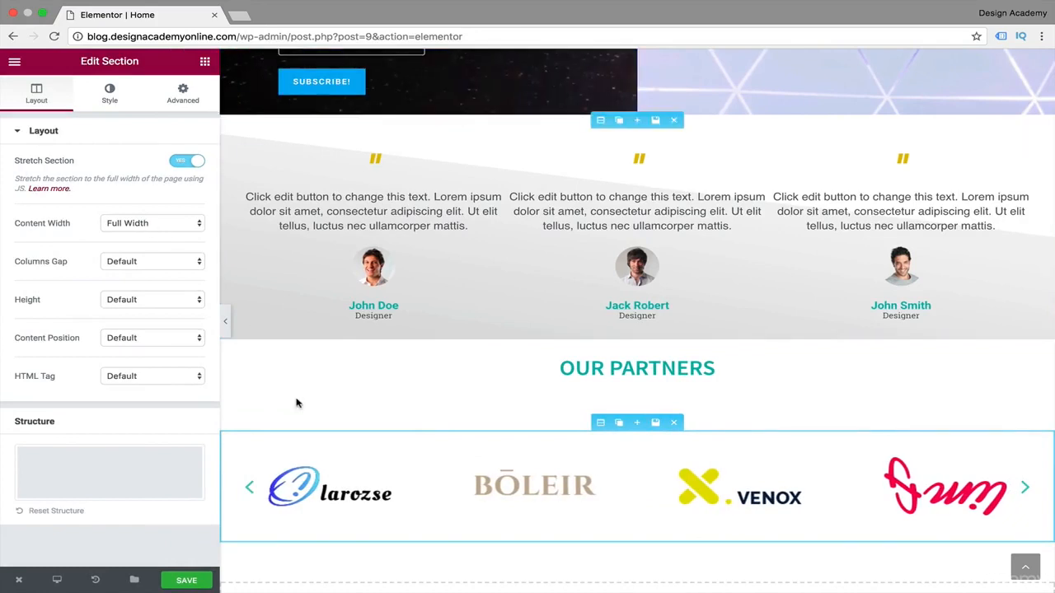
Set the partner carousel's Slides to Show to 3.
left_click(326, 471)
scroll(37, 401, "down", 1)
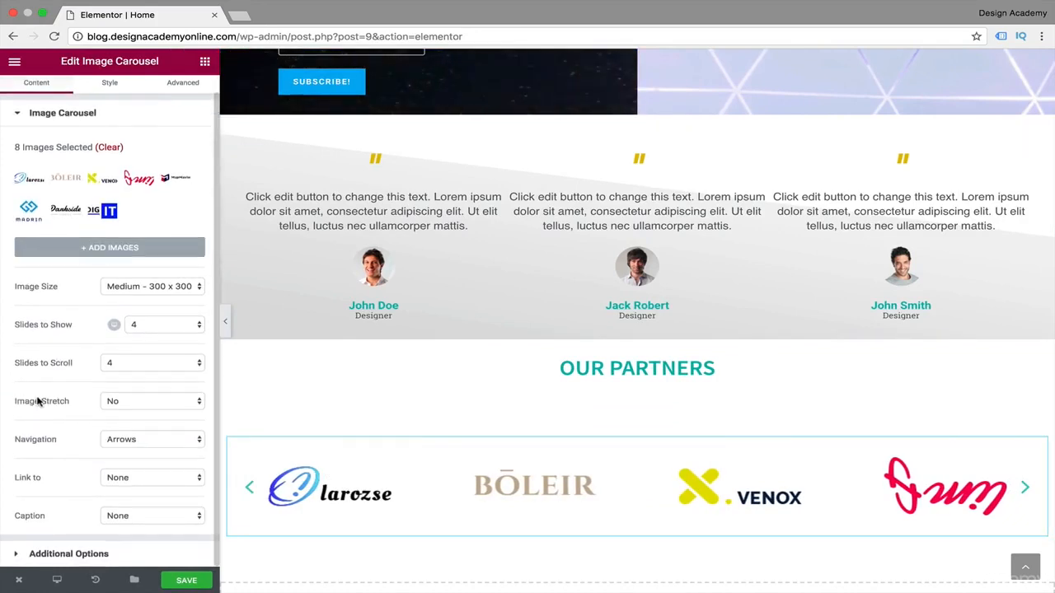
left_click(198, 324)
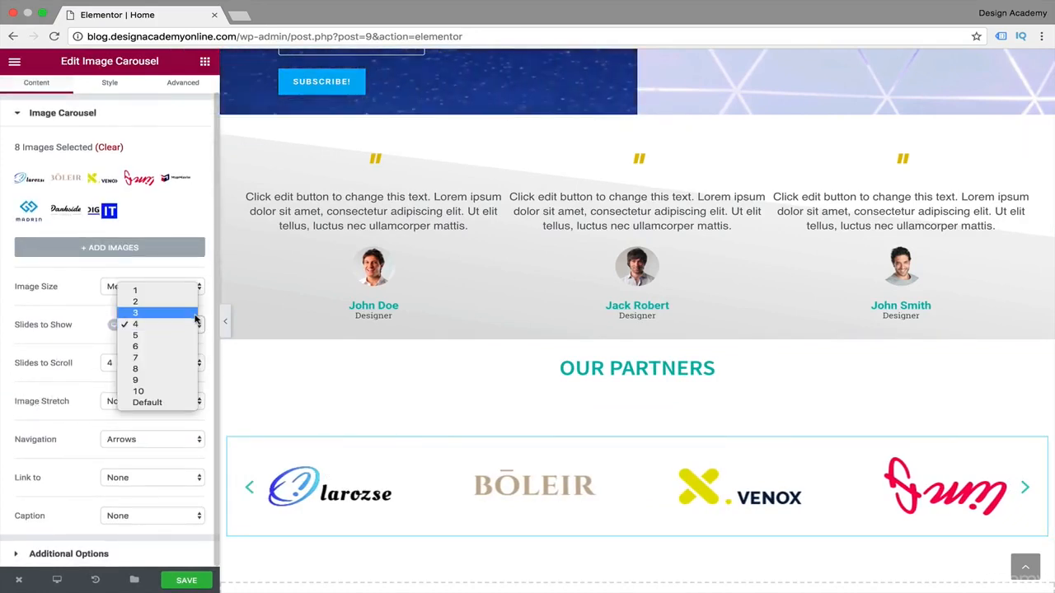
left_click(196, 314)
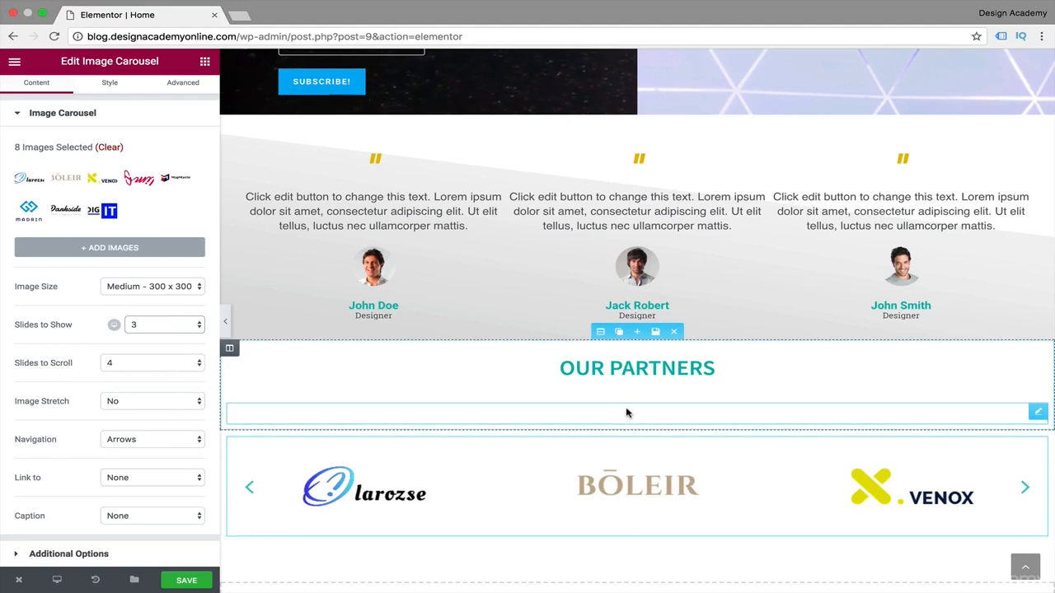
Delete the divider beneath the Our Partners heading and preview the page without the editing panel.
left_click(660, 410)
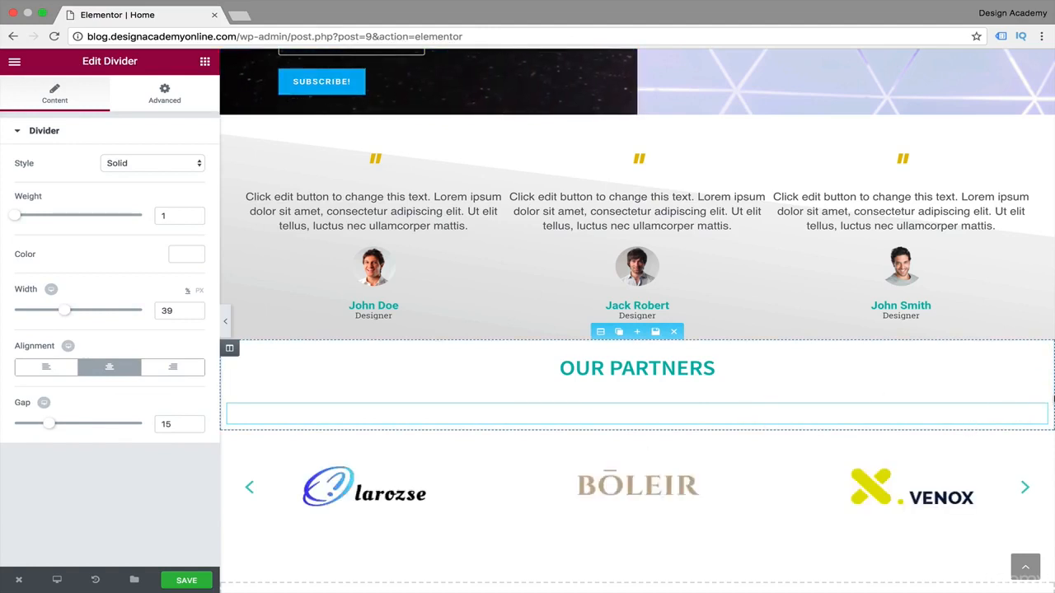
left_click(1000, 414)
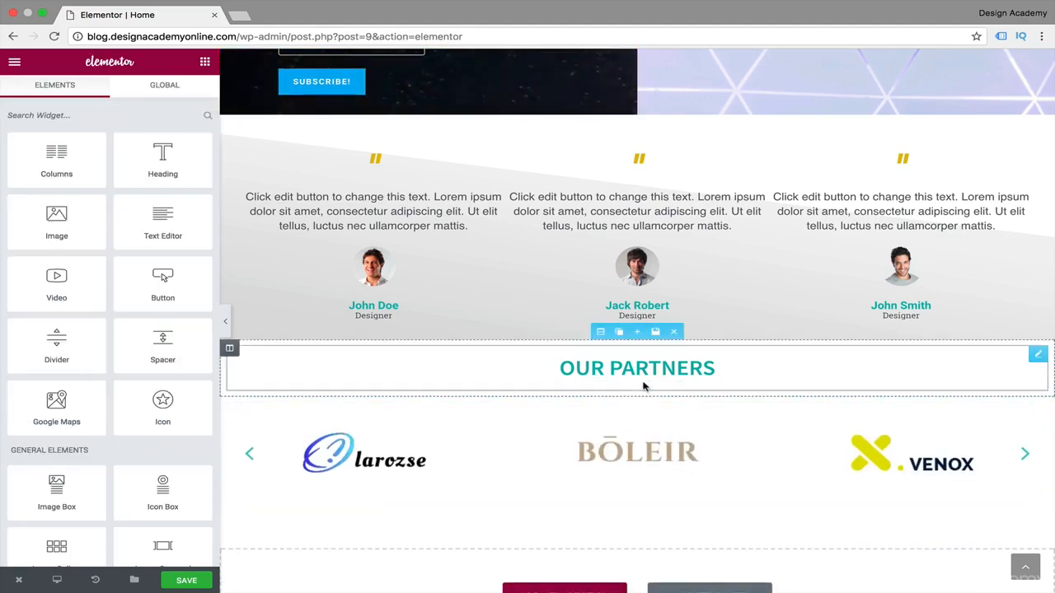
scroll(642, 384, "down", 3)
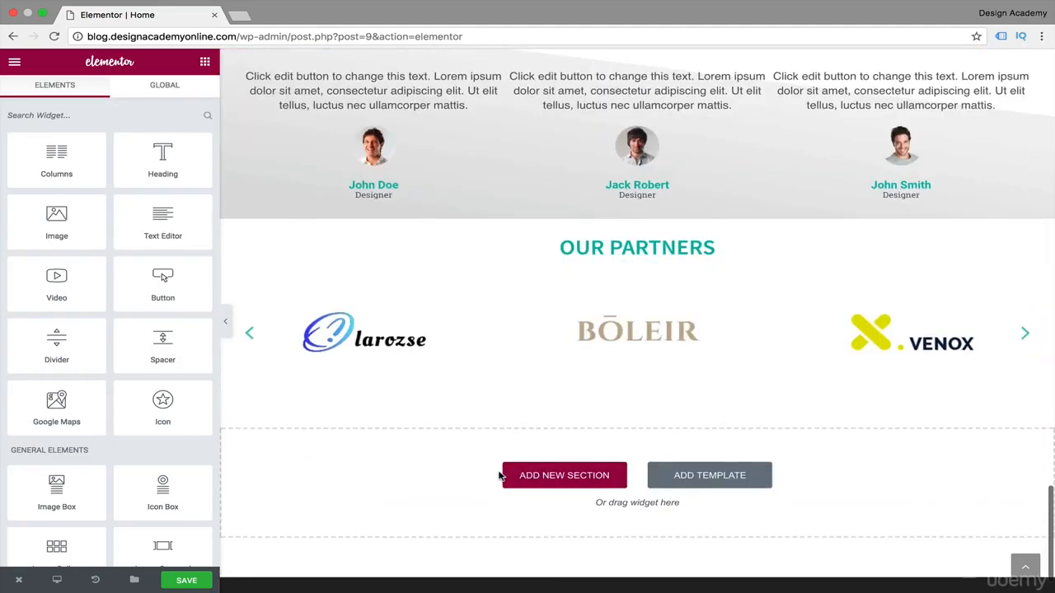
left_click(225, 321)
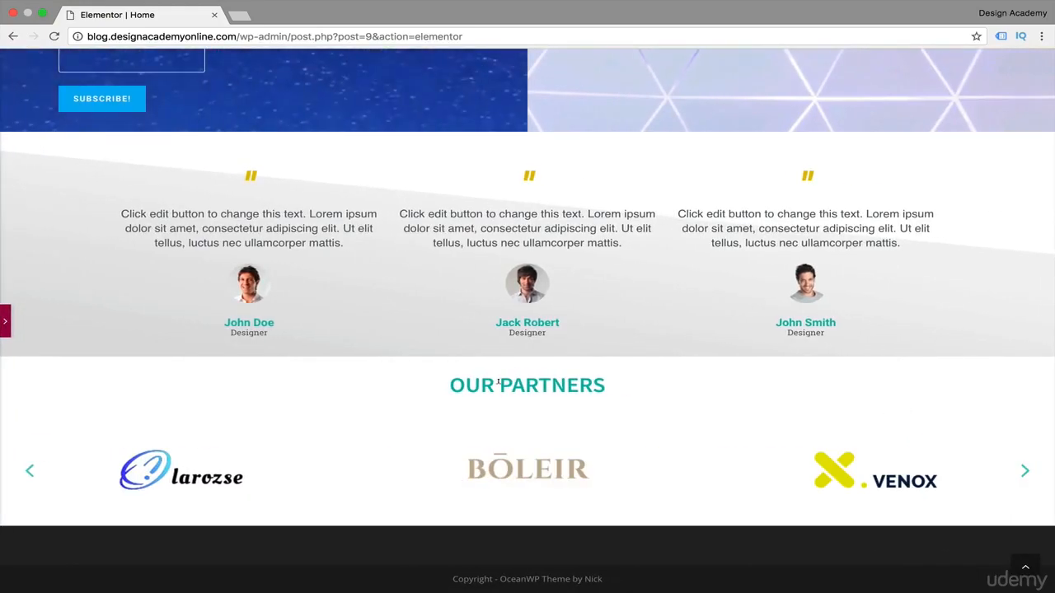
Change the partners heading's title to "Amazing Partners" and preview the page without the editing panel.
left_click(5, 328)
left_click(699, 408)
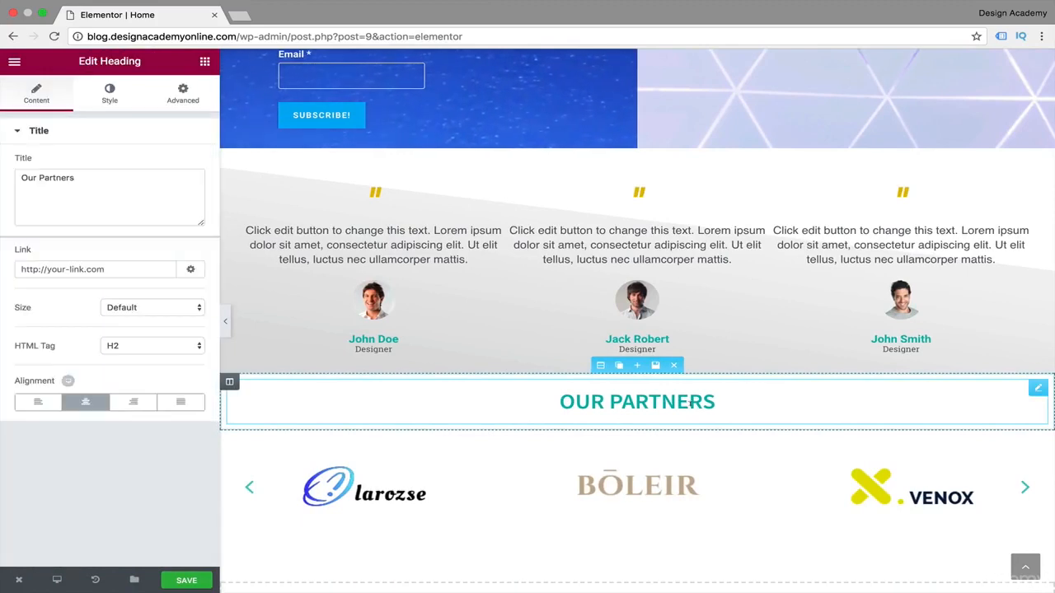
double_click(34, 177)
type("Amazing")
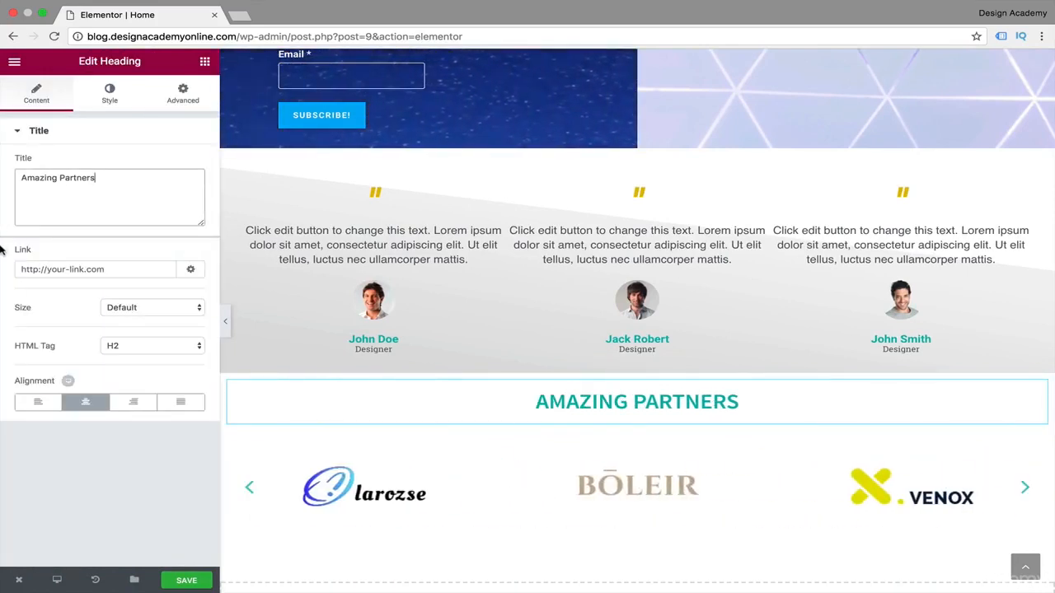
left_click(221, 320)
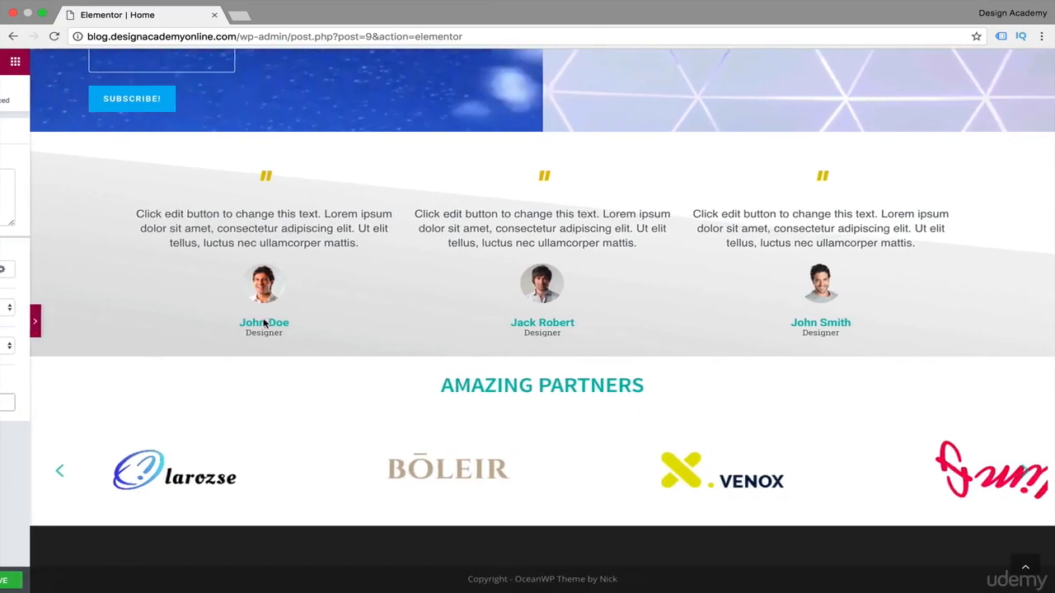
Set the Content Width of the partner carousel's section to Boxed and preview the page without the editing panel.
left_click(7, 322)
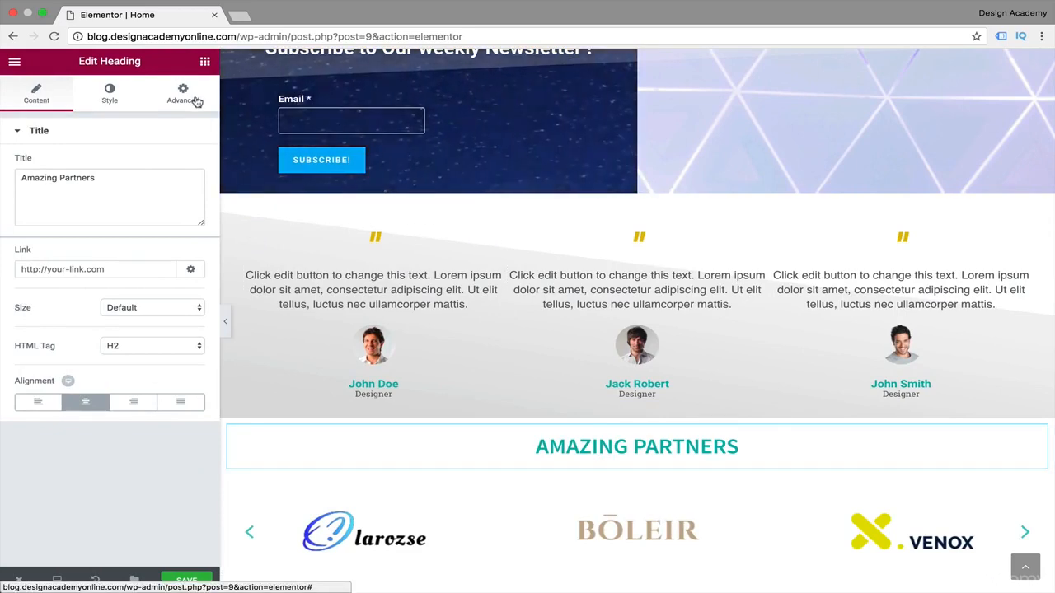
left_click(483, 500)
left_click(600, 468)
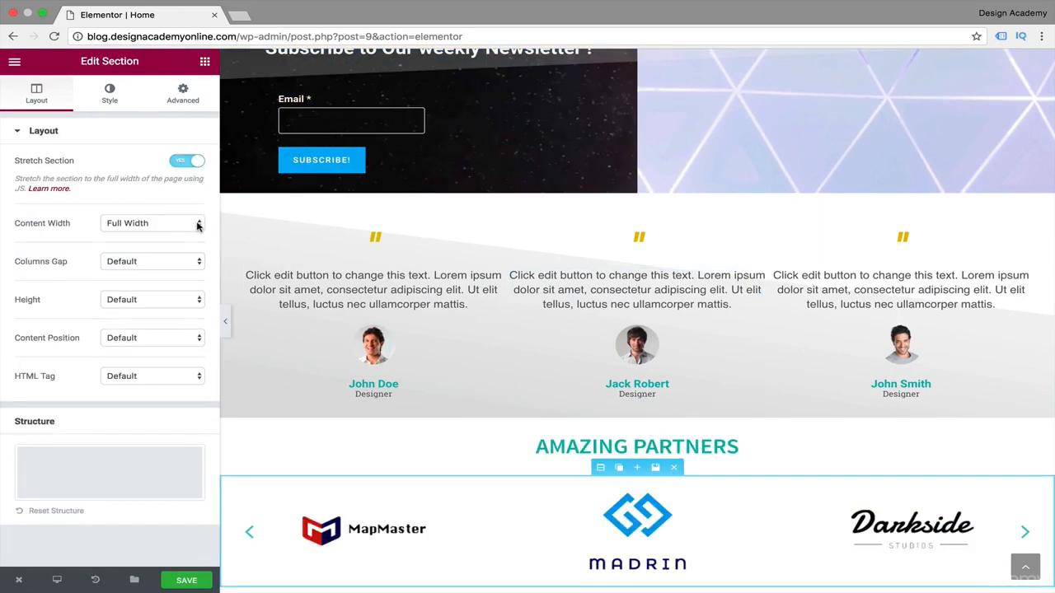
left_click(197, 227)
left_click(132, 209)
left_click(225, 321)
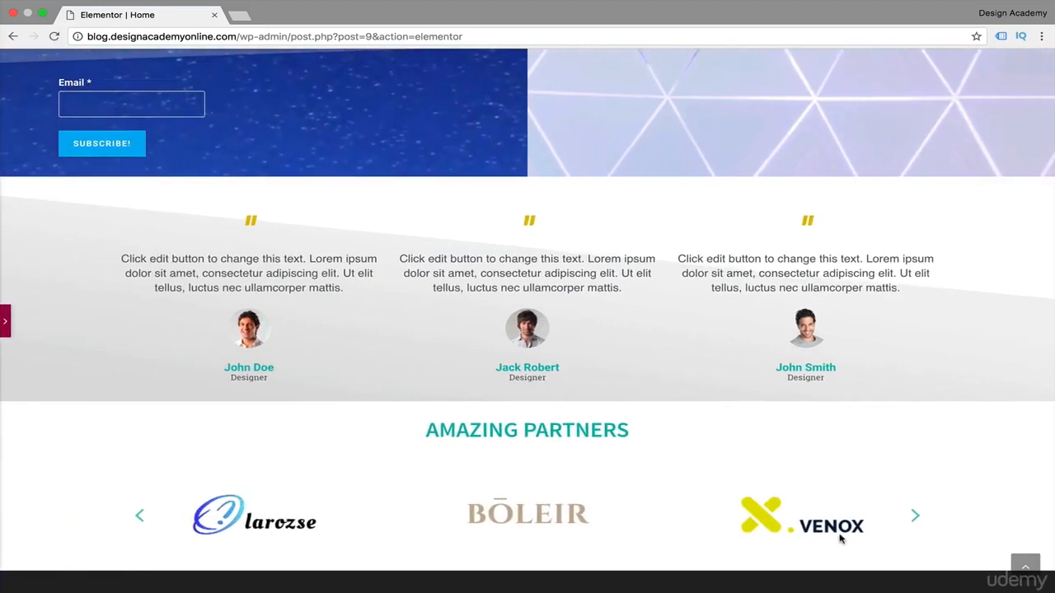